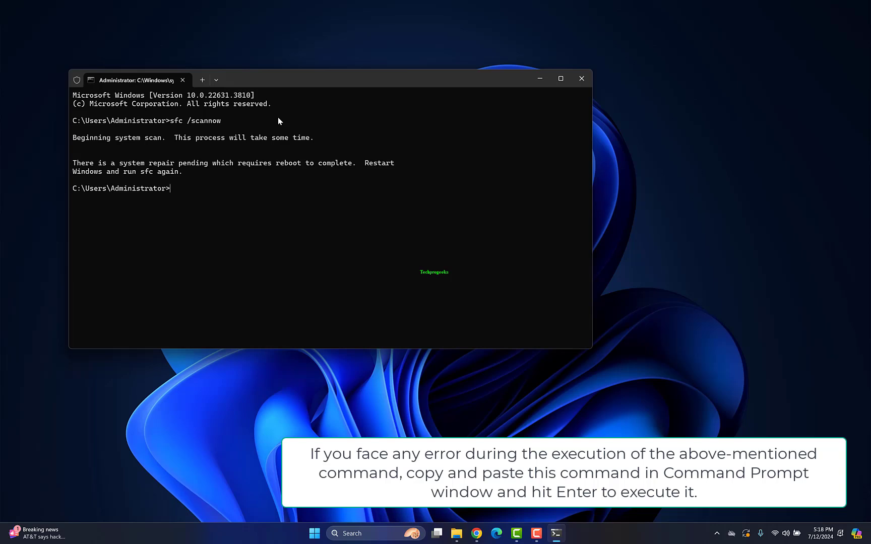
- Enter the offline system file scan command sfc /scannow /offbootdir=c:\ /offwindir=c:\windows at the elevated prompt
{"action": "type", "text": "sfc /scannow /offbootdir=c:\\ /offwindir=c:\\windows"}
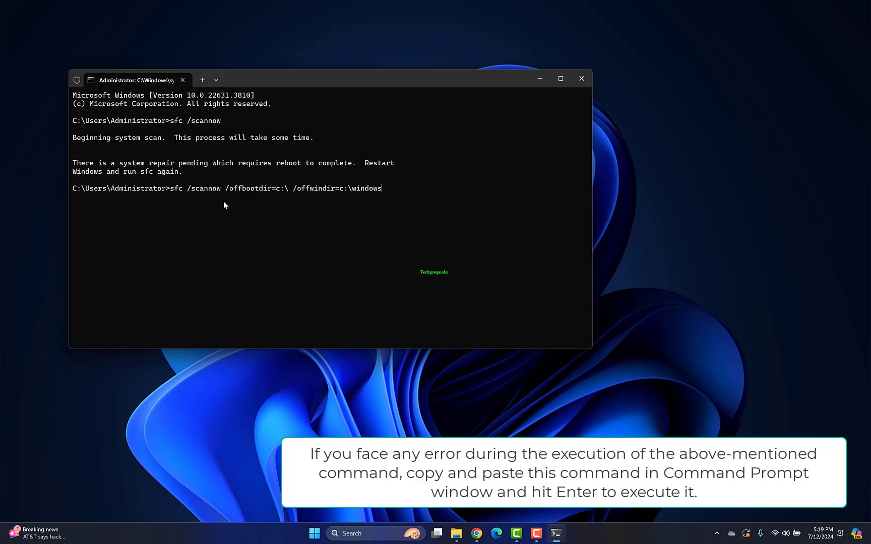
{"action": "mouse_move", "coordinate": [390, 181]}
{"action": "left_mouse_down"}
{"action": "mouse_move", "coordinate": [177, 188]}
{"action": "mouse_move", "coordinate": [382, 189]}
{"action": "left_mouse_up"}
{"action": "left_click", "coordinate": [423, 193]}
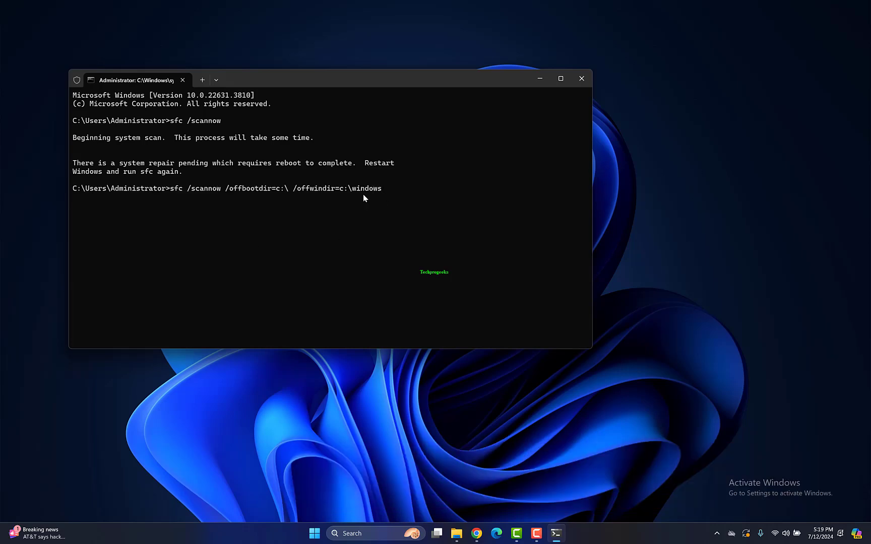
{"action": "type", "text": "sfc /scannow /offbootdir=c:\\ /offwindir=c:\\windows"}
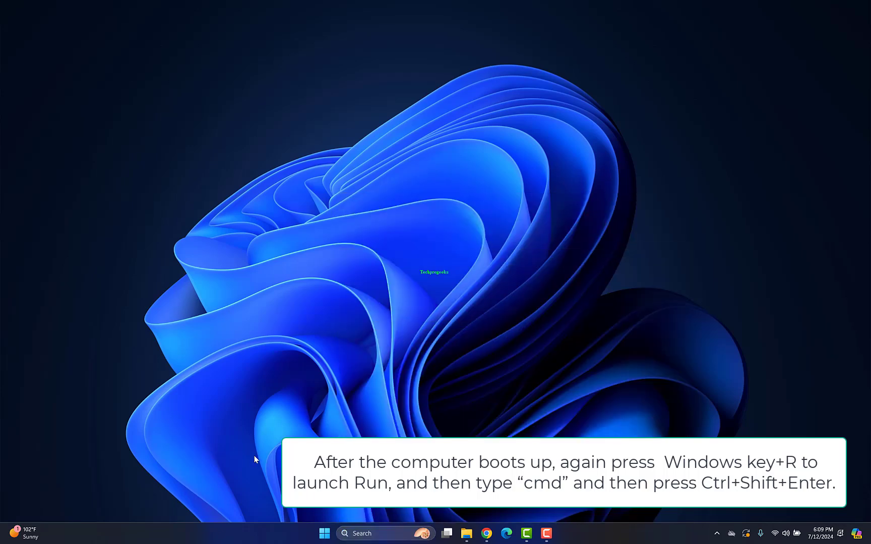
- Search Windows for cmd and open Command Prompt as administrator
{"action": "left_click", "coordinate": [362, 535]}
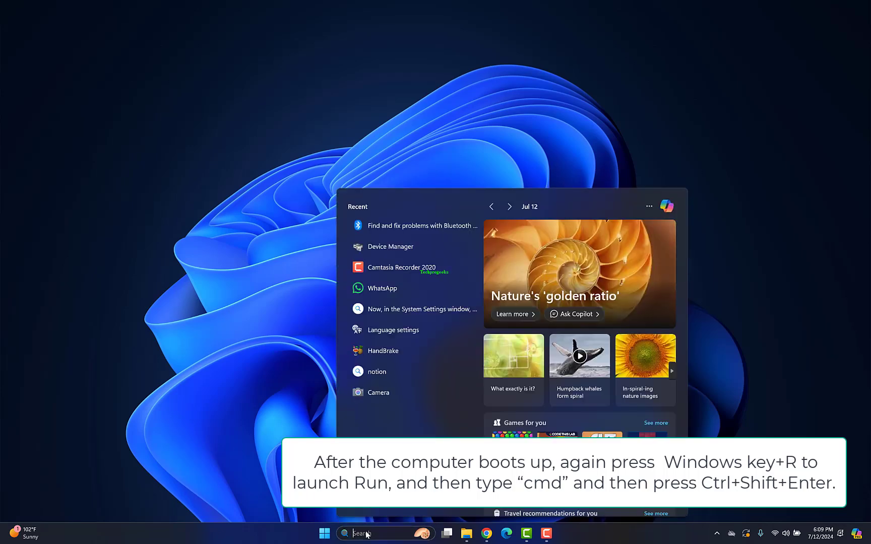
{"action": "type", "text": "cmd"}
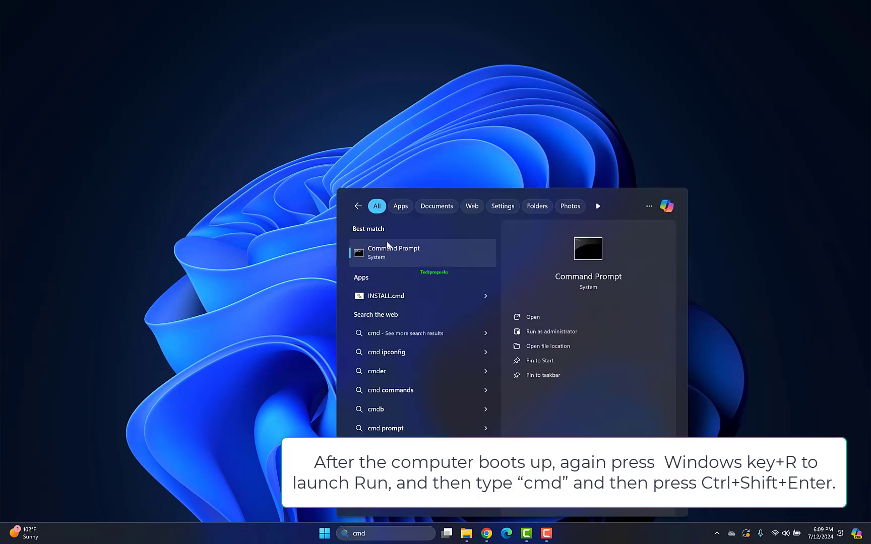
{"action": "right_click", "coordinate": [387, 245]}
{"action": "left_click", "coordinate": [405, 260]}
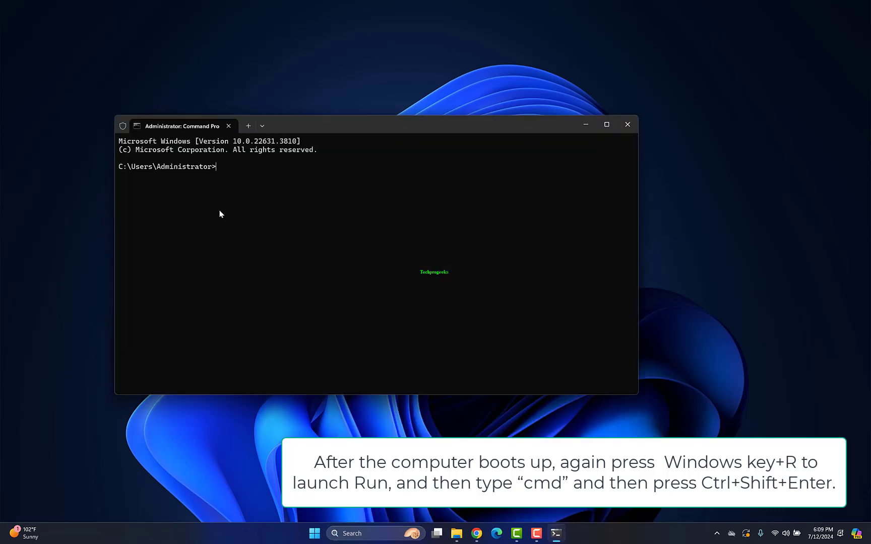
- Run DISM /Online /Cleanup-Image /CheckHealth in the elevated Command Prompt
{"action": "key", "text": "super"}
{"action": "key", "text": "super"}
{"action": "type", "text": "DISM /Online /Cleanup-Image /CheckHealth"}
{"action": "key", "text": "Return"}
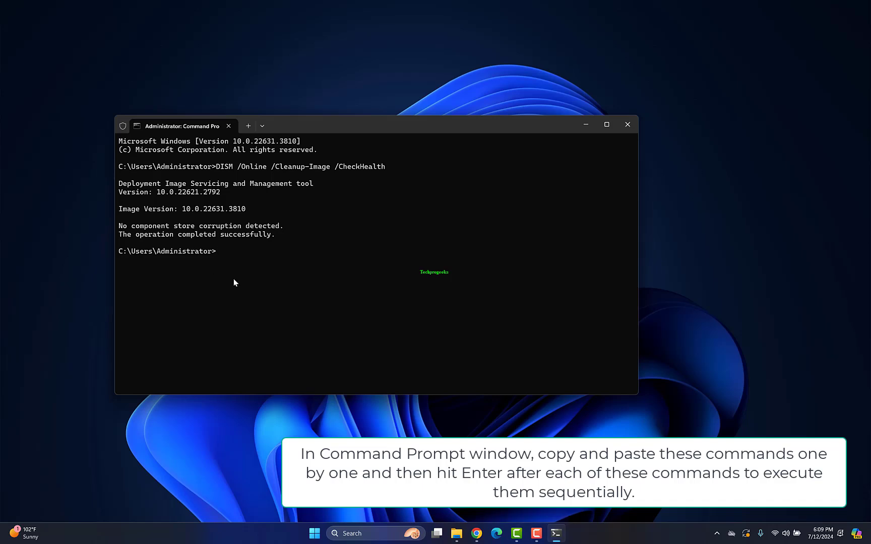
- Run DISM /Online /Cleanup-Image /ScanHealth and let the component store scan run through
{"action": "type", "text": "DISM /Online /Cleanup-Image /ScanHealth"}
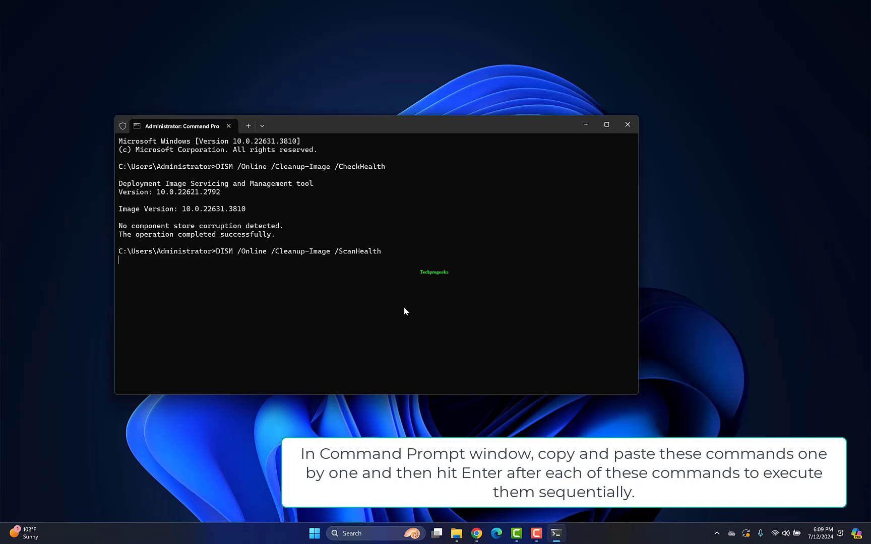
{"action": "key", "text": "Return"}
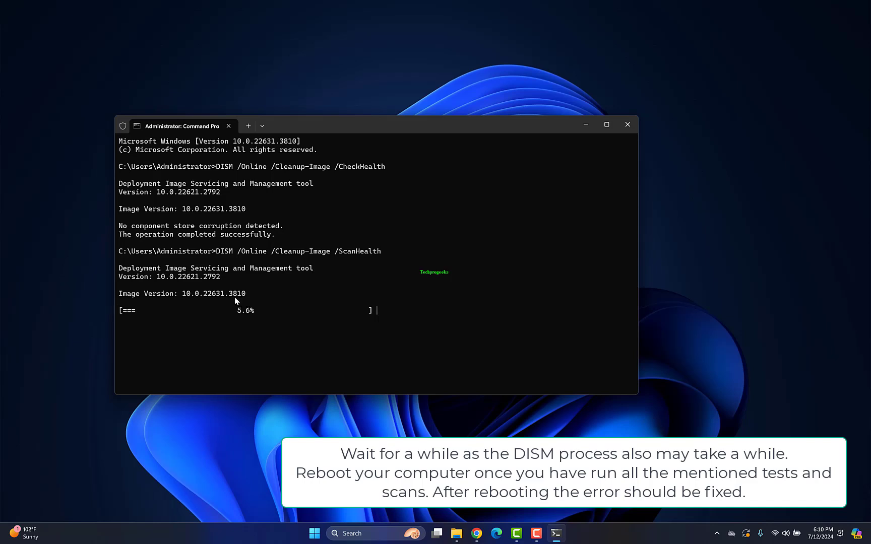
{"action": "key", "text": "Return"}
{"action": "key", "text": "Return"}
{"action": "key", "text": "Return"}
{"action": "key", "text": "Return"}
{"action": "key", "text": "Return"}
{"action": "key", "text": "Return"}
{"action": "key", "text": "Return"}
{"action": "key", "text": "Return"}
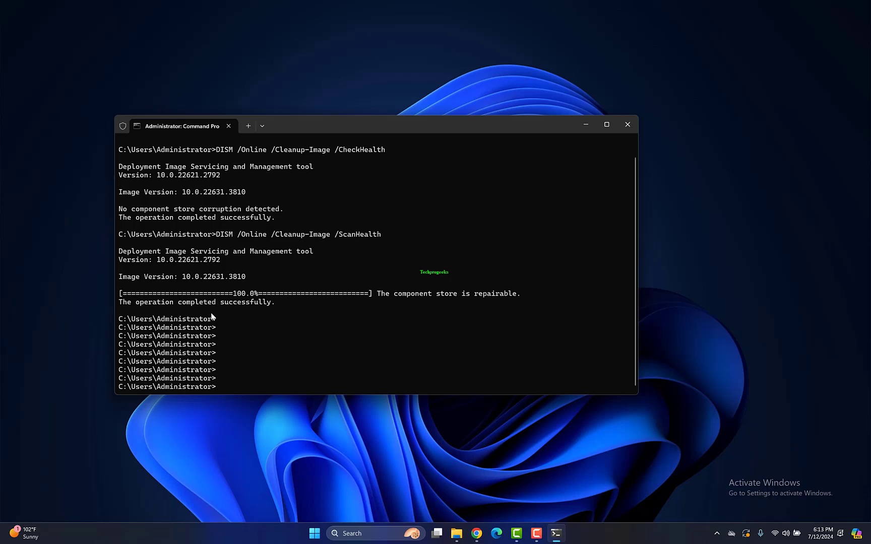
- Run DISM /Online /Cleanup-Image /RestoreHealth, then close the Command Prompt window
{"action": "type", "text": "DISM /Online /Cleanup-Image /RestoreHealth"}
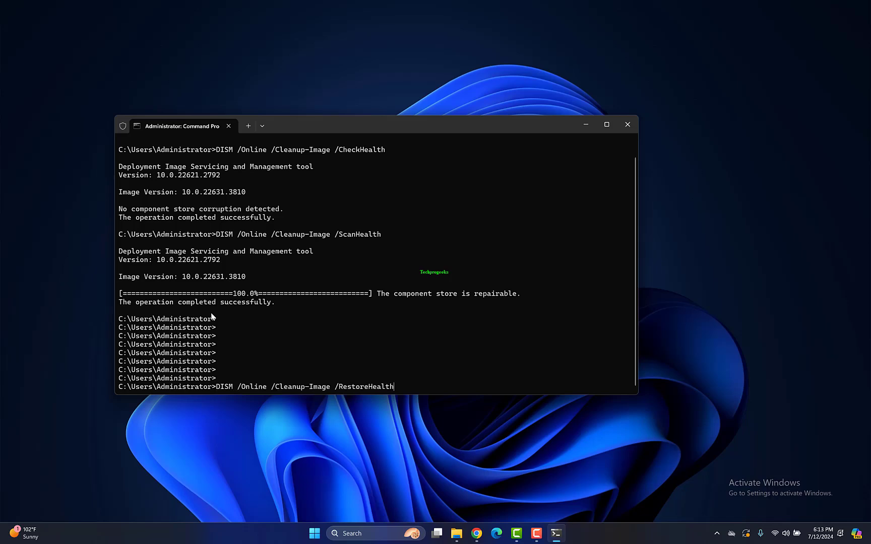
{"action": "key", "text": "Return"}
{"action": "left_click_drag", "start_coordinate": [220, 335], "coordinate": [233, 353]}
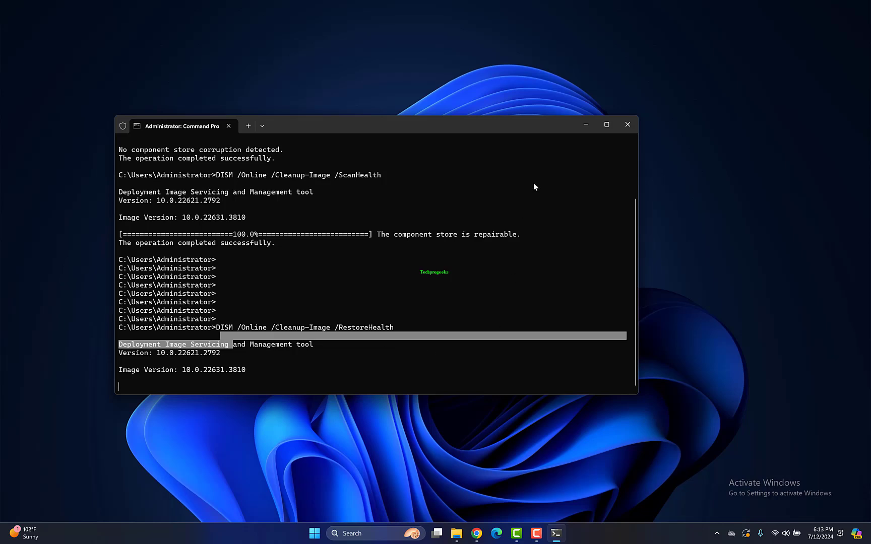
{"action": "left_click", "coordinate": [628, 124]}
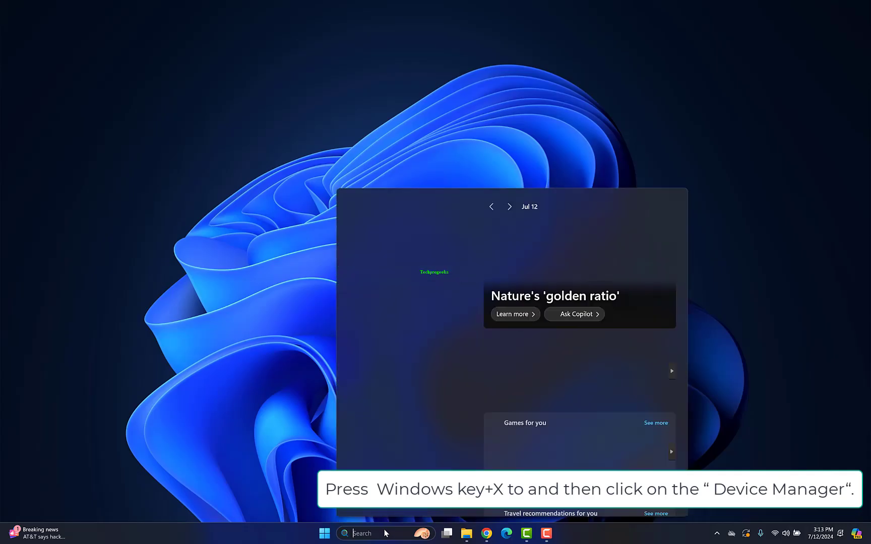
- Search Windows for Device Manager and open it
{"action": "type", "text": "device Manager"}
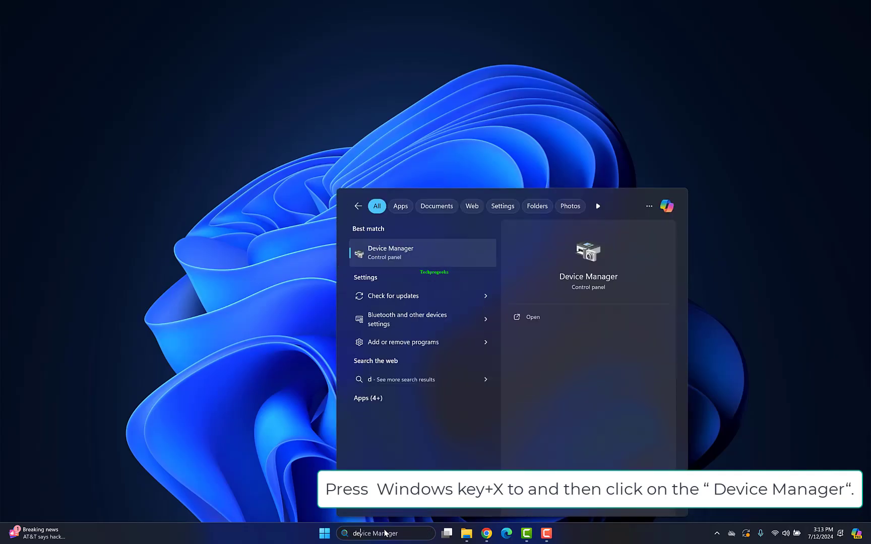
{"action": "key", "text": "BackSpace"}
{"action": "key", "text": "BackSpace"}
{"action": "key", "text": "BackSpace"}
{"action": "key", "text": "BackSpace"}
{"action": "key", "text": "BackSpace"}
{"action": "key", "text": "BackSpace"}
{"action": "key", "text": "BackSpace"}
{"action": "type", "text": "mamager"}
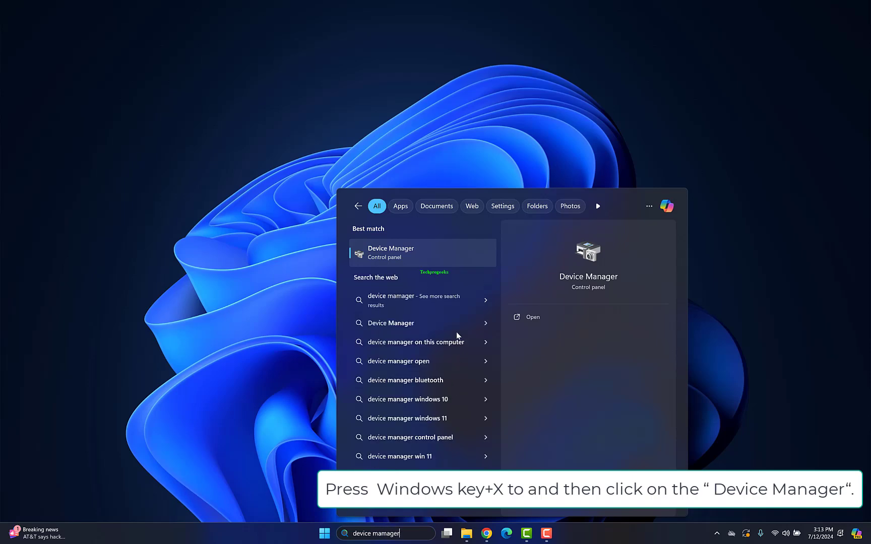
{"action": "left_click", "coordinate": [451, 246]}
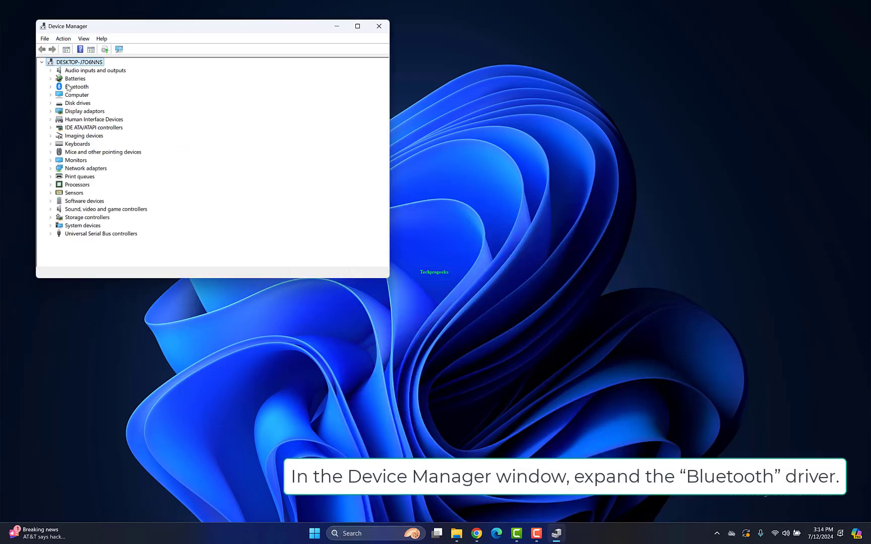
- Expand the Bluetooth category and uninstall the Apple Broadcom Built-in Bluetooth device, keeping driver removal unticked
{"action": "left_click", "coordinate": [54, 88]}
{"action": "left_click", "coordinate": [53, 87]}
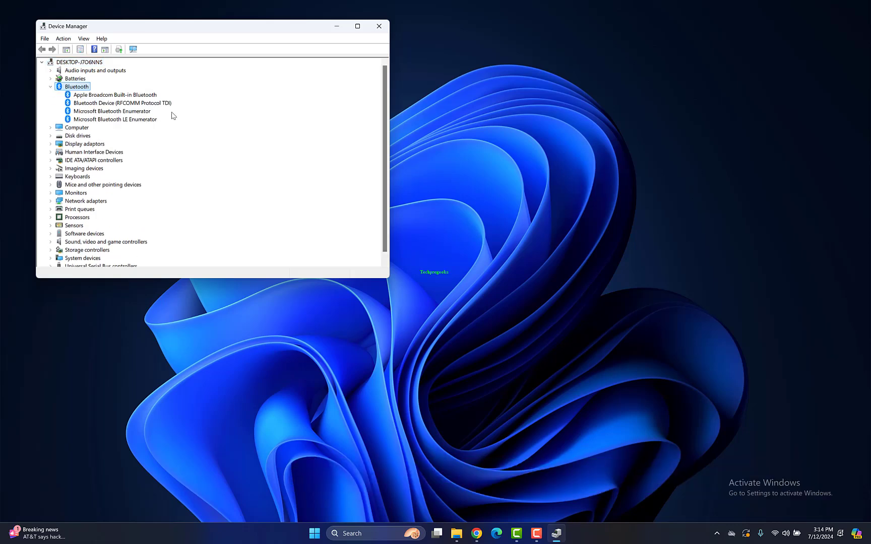
{"action": "left_click", "coordinate": [100, 103]}
{"action": "left_click", "coordinate": [95, 111]}
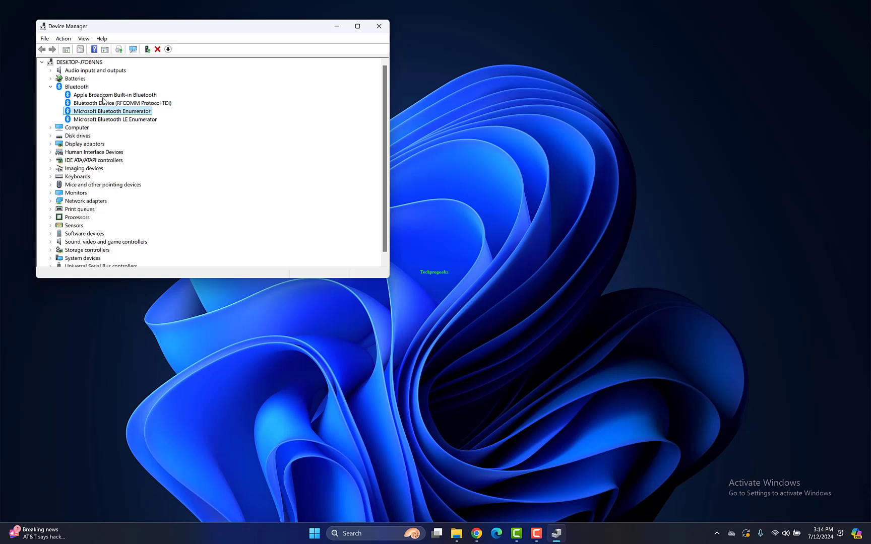
{"action": "right_click", "coordinate": [104, 96]}
{"action": "left_click", "coordinate": [138, 124]}
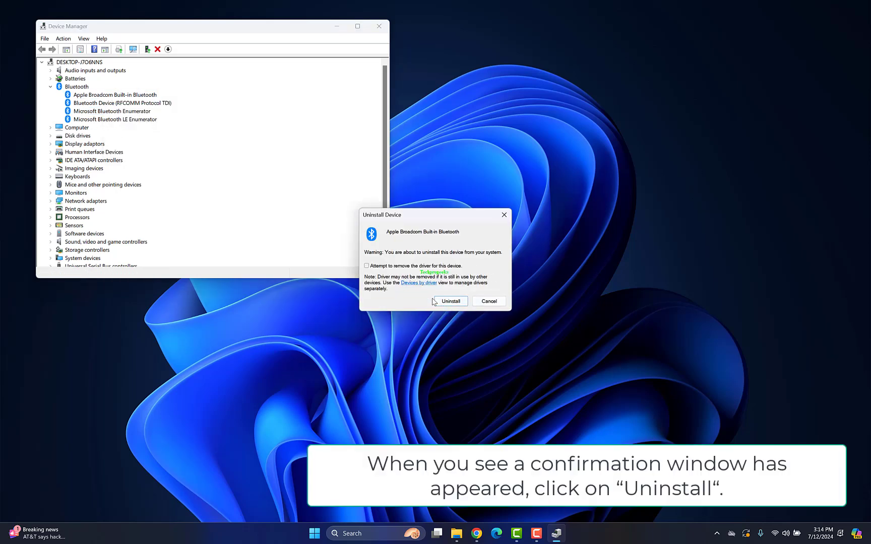
{"action": "left_click", "coordinate": [451, 301]}
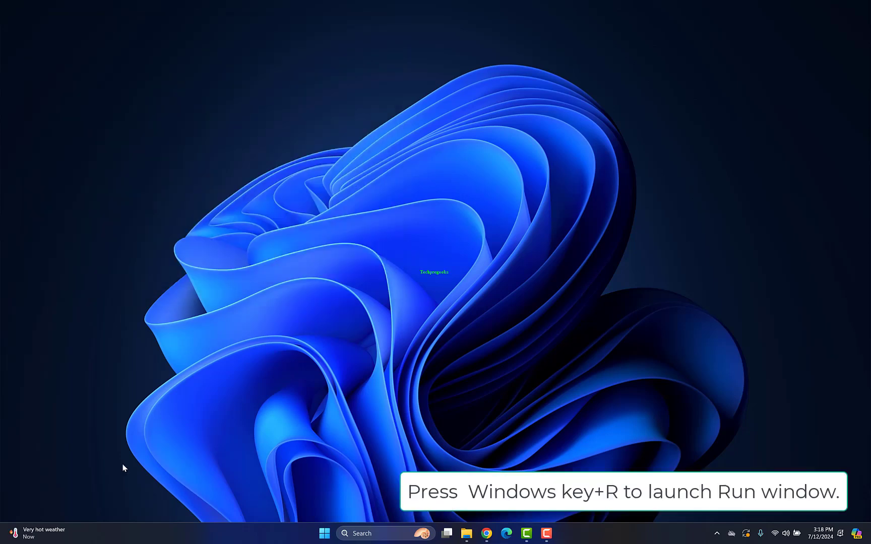
- Launch the installed programs list by running appwiz.cpl from the Run dialog
{"action": "key", "text": "super+r"}
{"action": "type", "text": "a"}
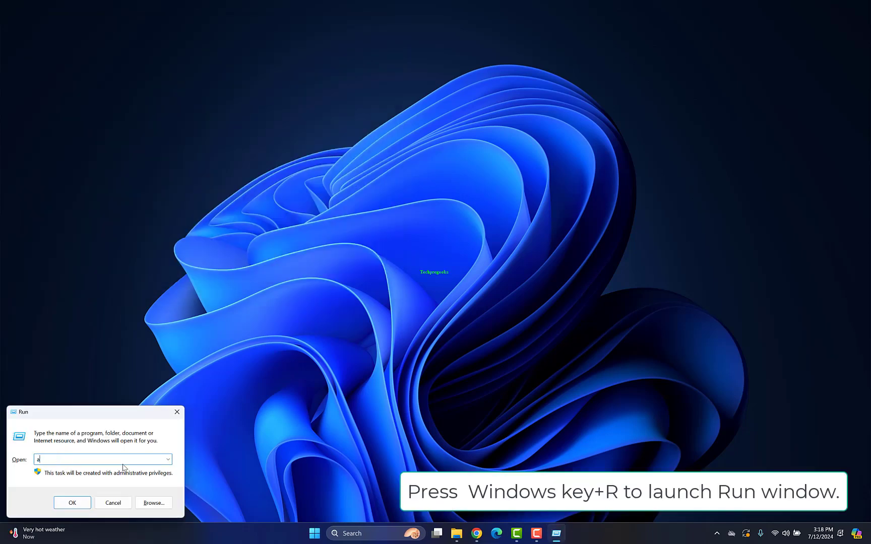
{"action": "type", "text": "ppwi"}
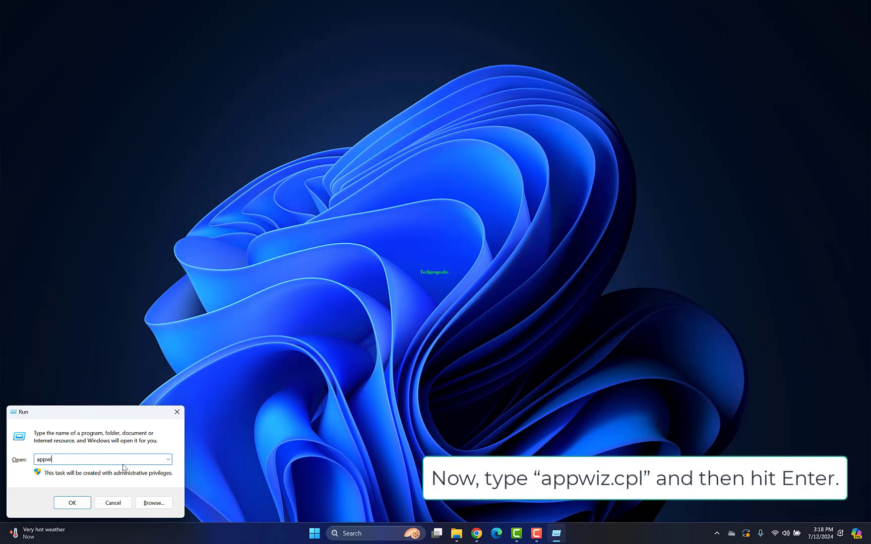
{"action": "type", "text": "z.cpl"}
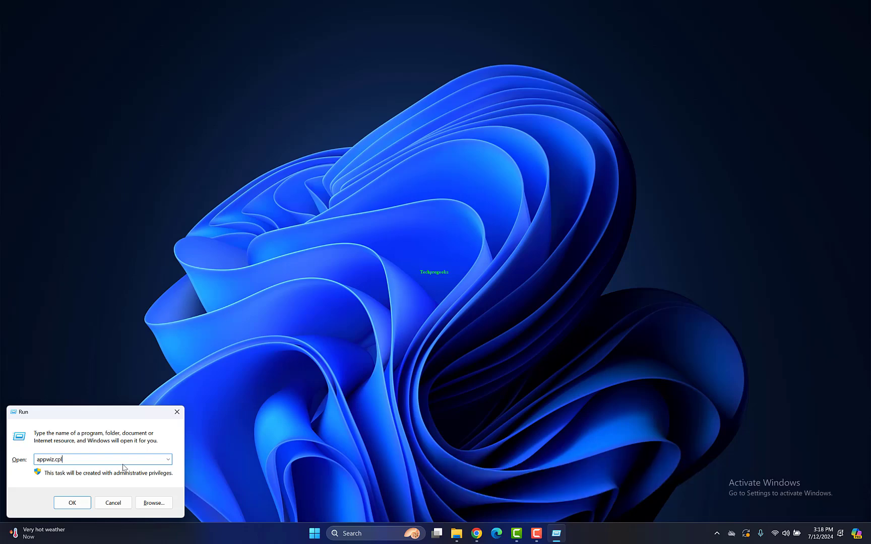
{"action": "key", "text": "Return"}
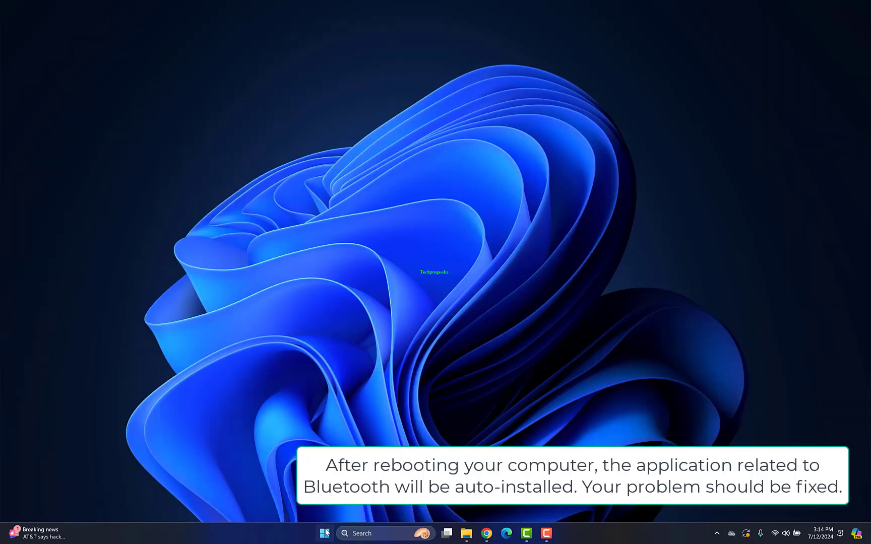
- Bring up the system power options for rebooting the computer
{"action": "right_click", "coordinate": [325, 532]}
{"action": "mouse_move", "coordinate": [302, 494]}
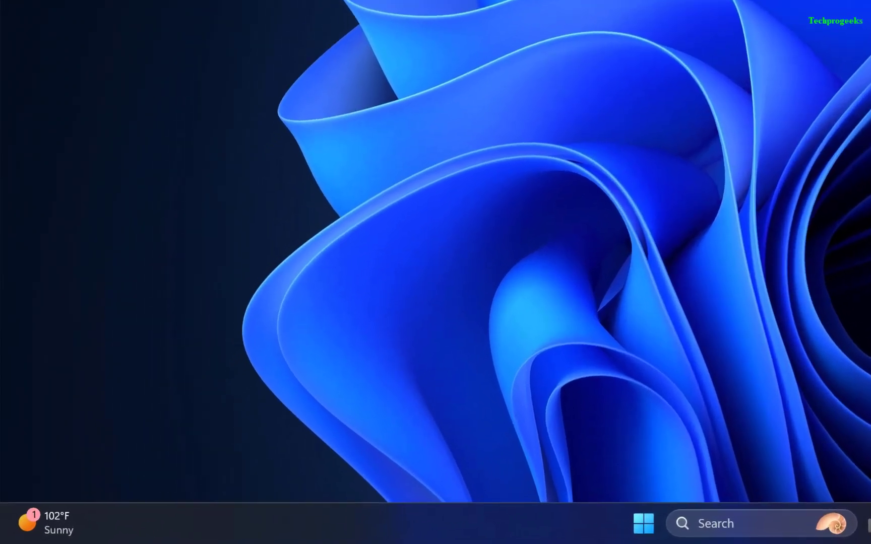
- Open the Services console by running services.msc from the Run dialog
{"action": "key", "text": "super+r"}
{"action": "type", "text": "services"}
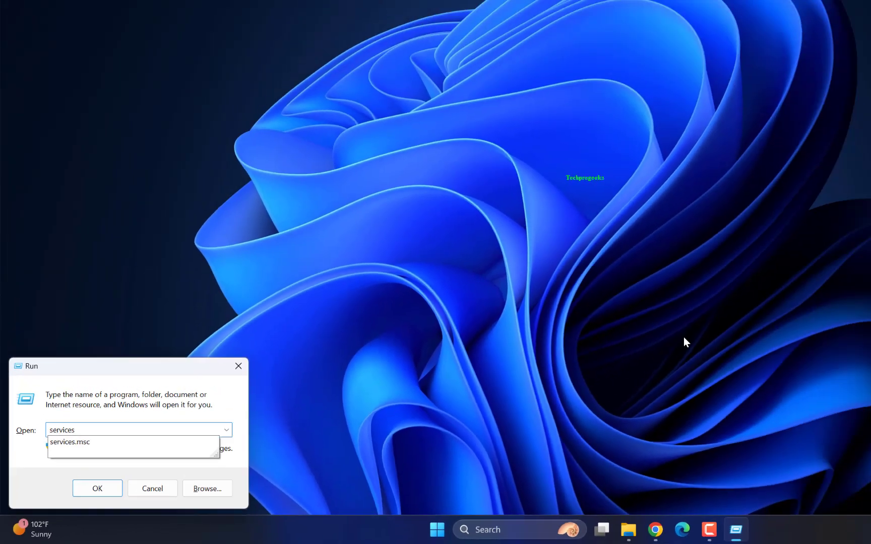
{"action": "key", "text": "Down"}
{"action": "key", "text": "Return"}
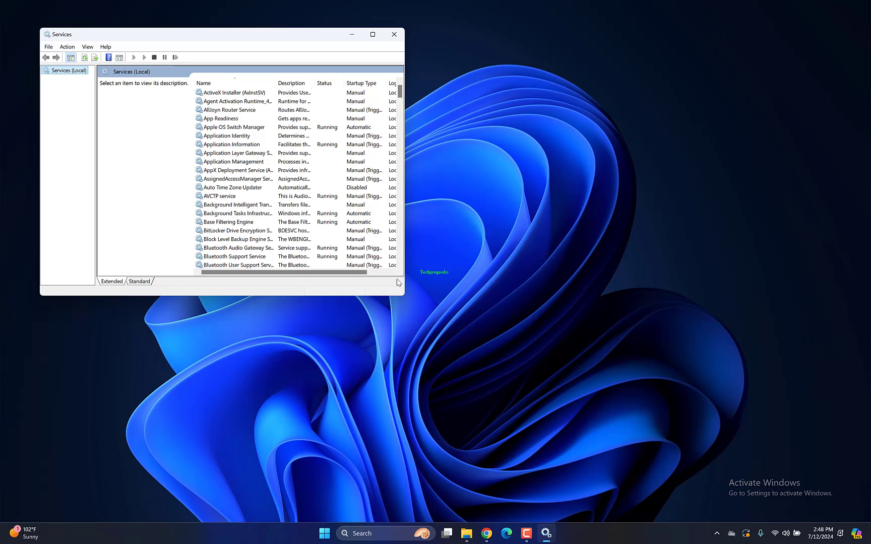
- Enlarge the Services window and restart the Bluetooth Support Service
{"action": "left_click_drag", "start_coordinate": [399, 295], "coordinate": [624, 385]}
{"action": "left_click", "coordinate": [292, 258]}
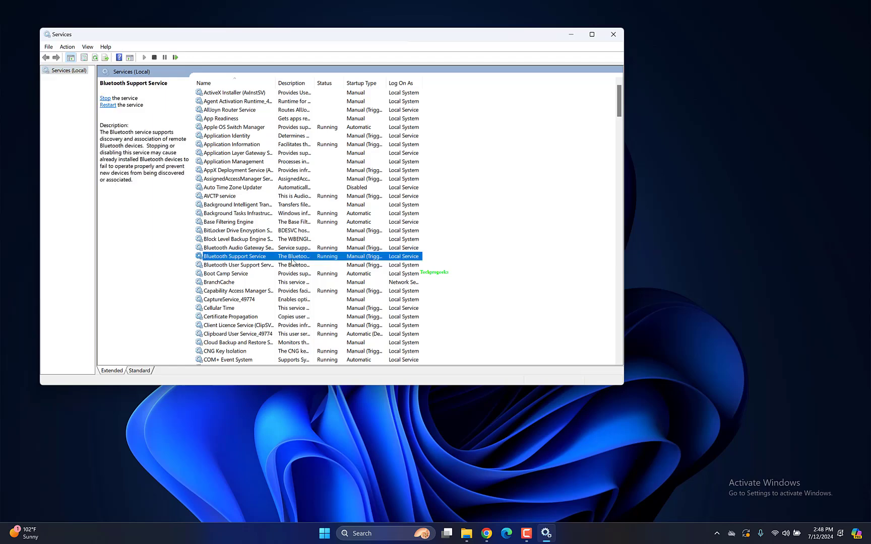
{"action": "right_click", "coordinate": [293, 257]}
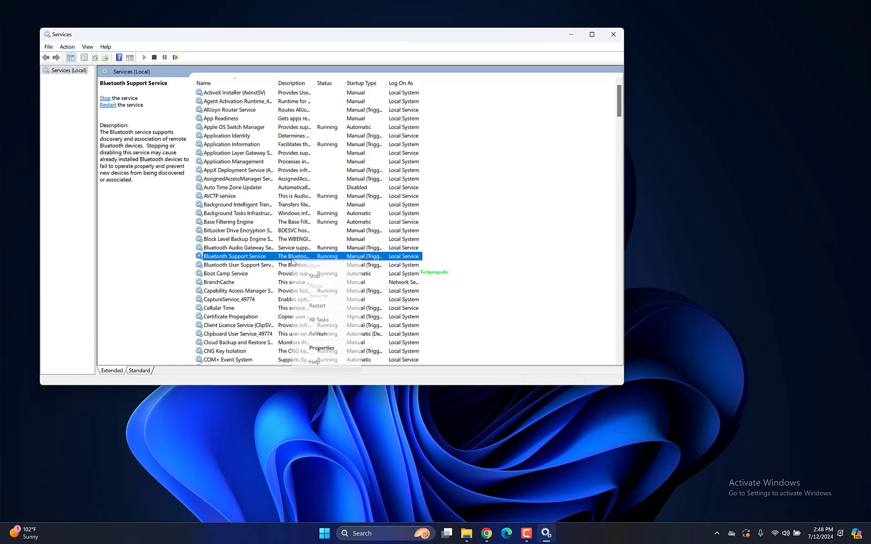
{"action": "left_click", "coordinate": [337, 308]}
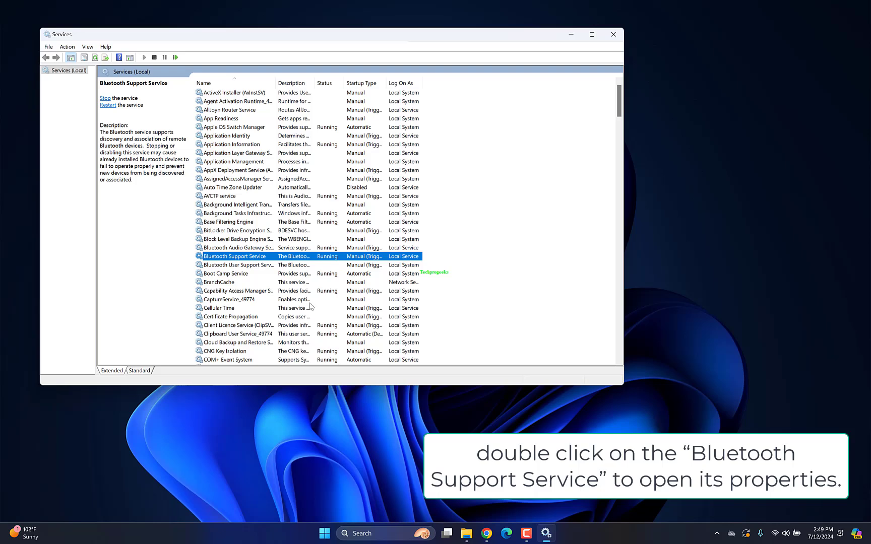
- Open the properties of Bluetooth Support Service, set its startup type to Automatic and apply the change
{"action": "right_click", "coordinate": [285, 261]}
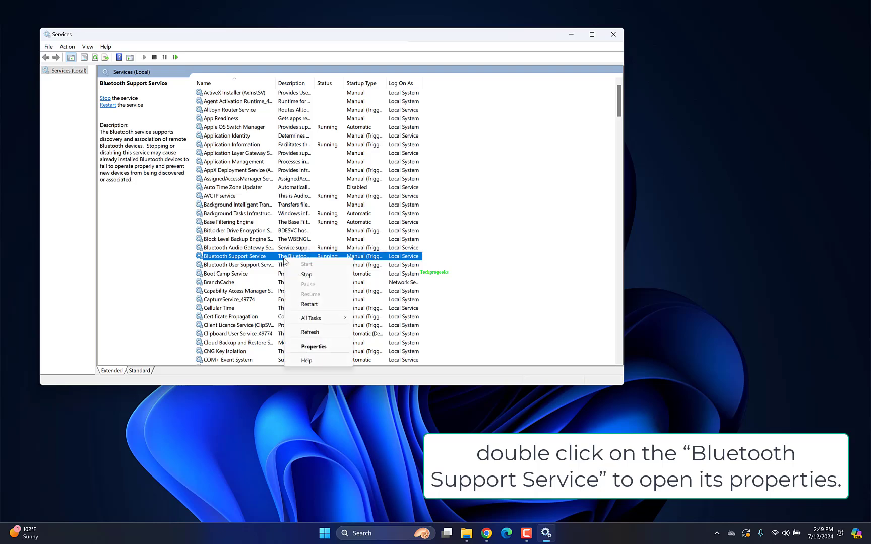
{"action": "left_click", "coordinate": [323, 348]}
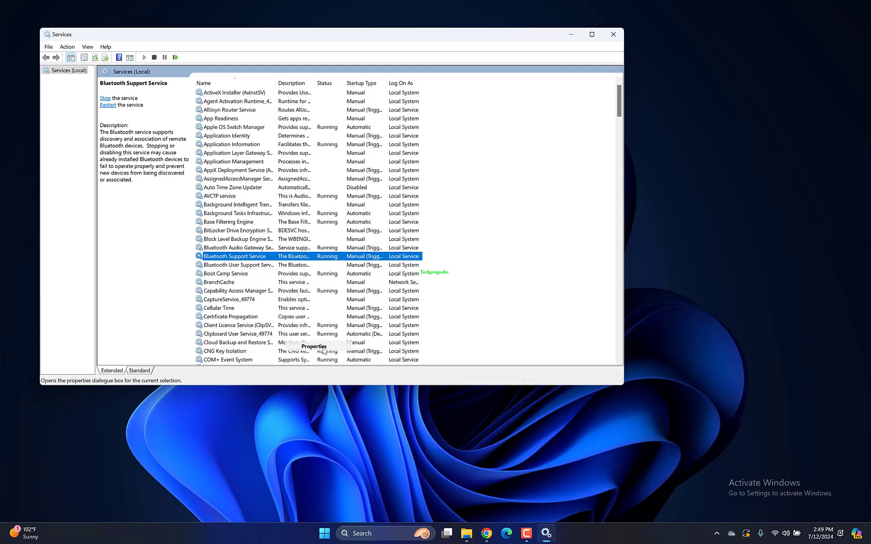
{"action": "left_click", "coordinate": [341, 203]}
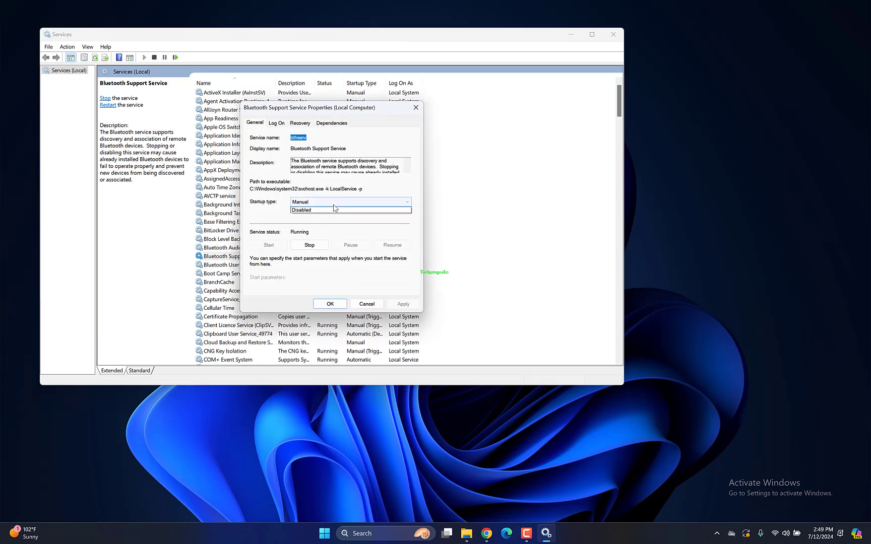
{"action": "left_click", "coordinate": [377, 216]}
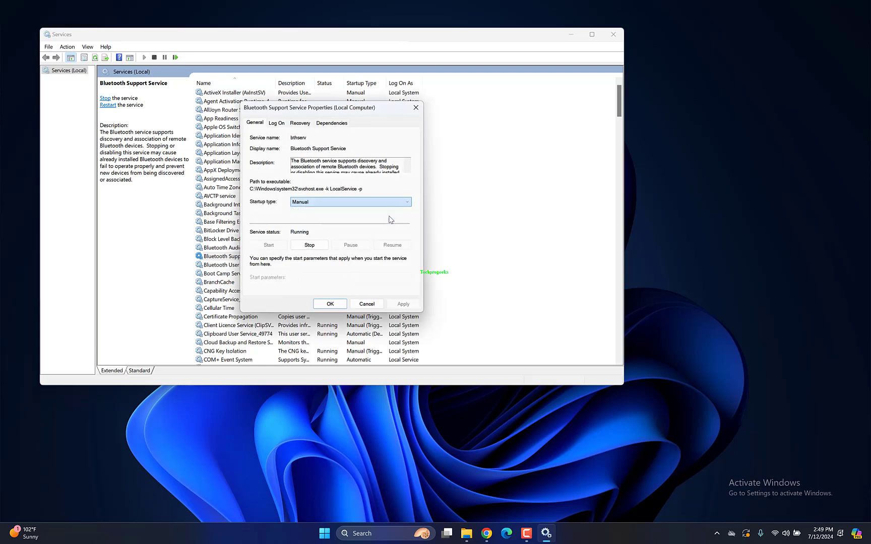
{"action": "left_click", "coordinate": [403, 305]}
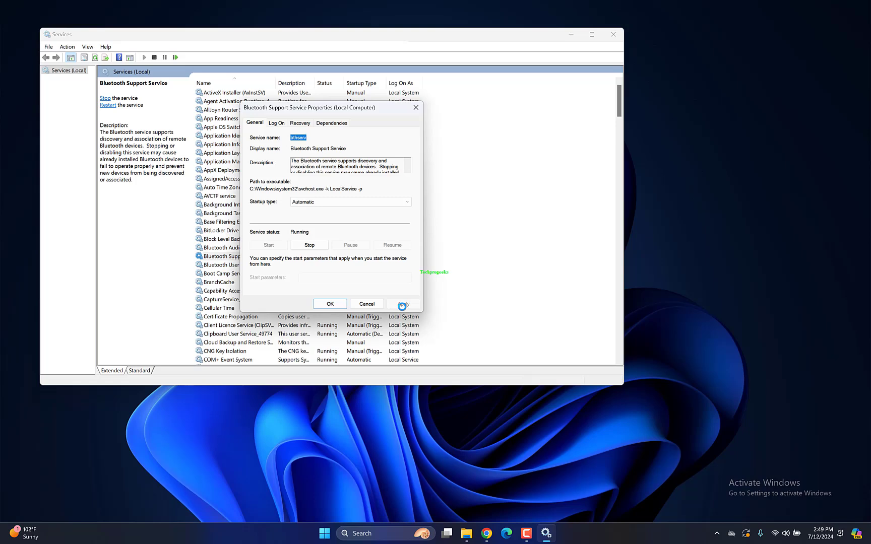
- Close the Bluetooth Support Service properties and the Services console, and restart the computer
{"action": "left_click", "coordinate": [338, 303]}
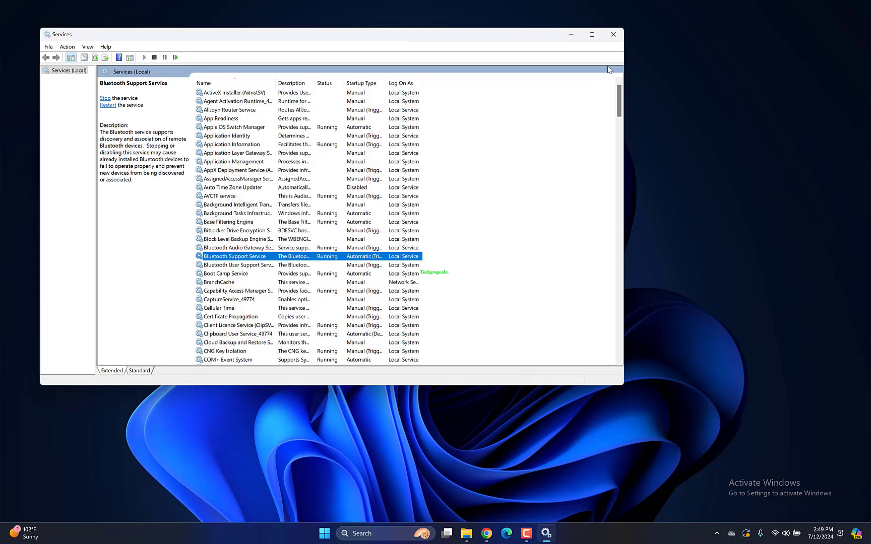
{"action": "left_click", "coordinate": [613, 35]}
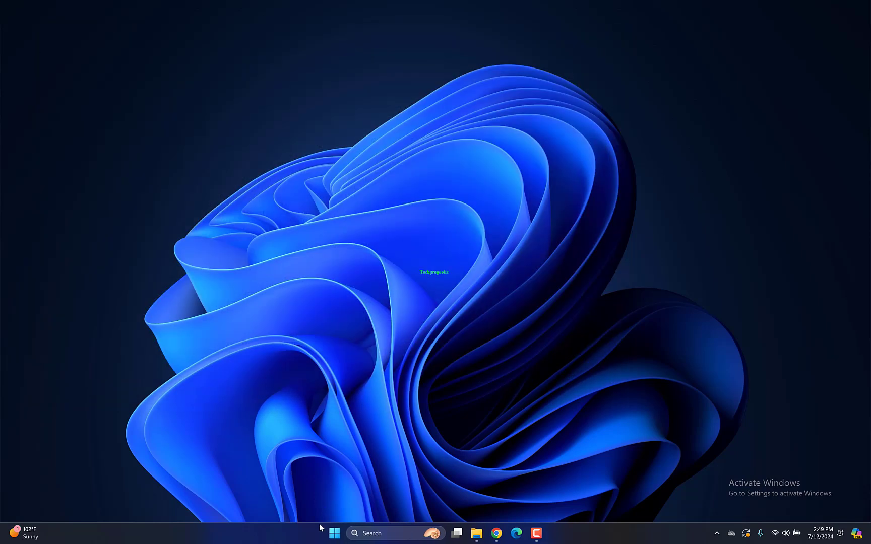
{"action": "left_click", "coordinate": [334, 534]}
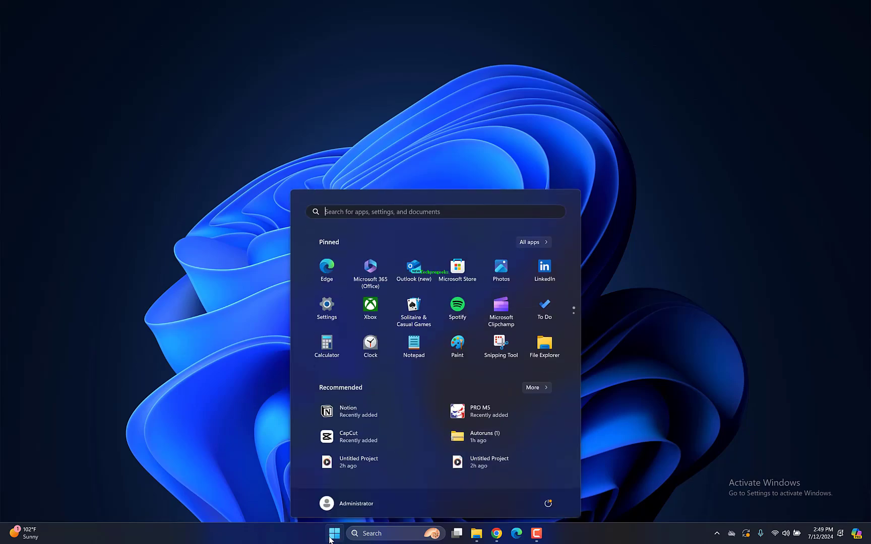
{"action": "left_click", "coordinate": [545, 501]}
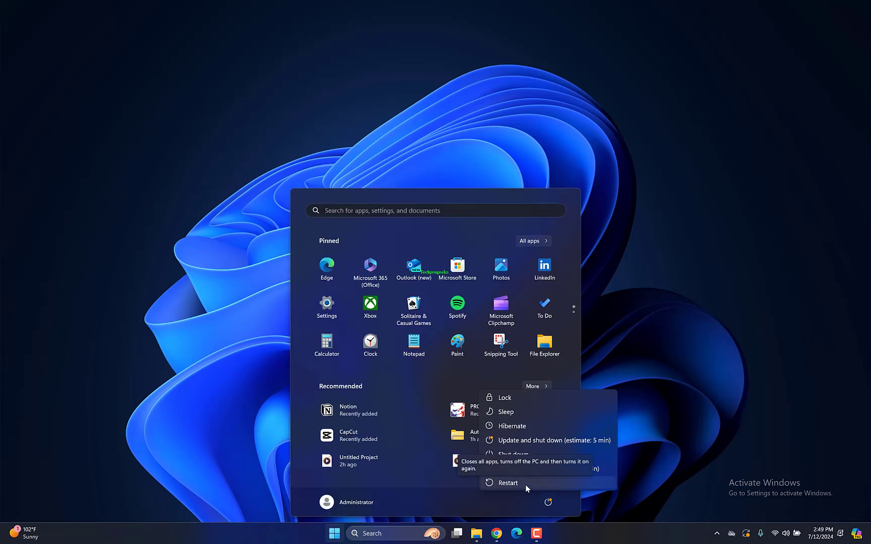
{"action": "left_click", "coordinate": [526, 484]}
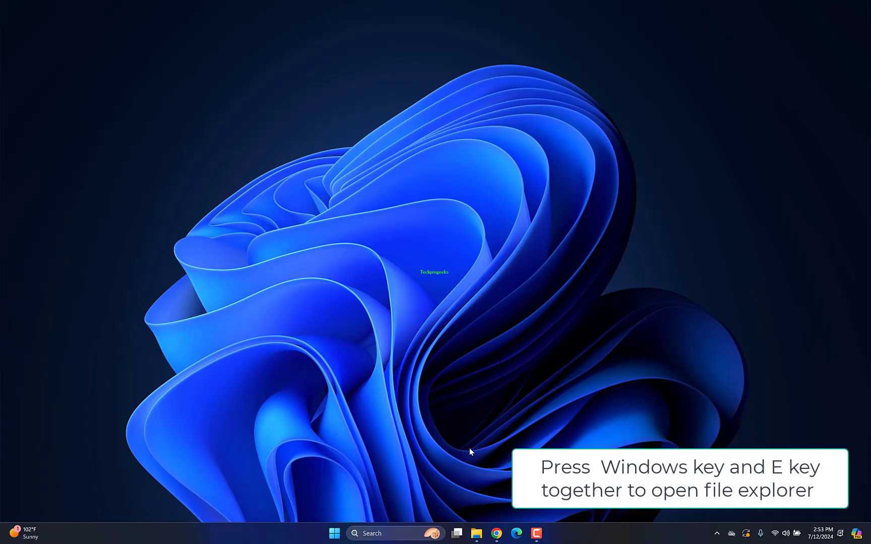
- Try to find fsquirt by searching the Home location in File Explorer, and close the window
{"action": "key", "text": "super+e"}
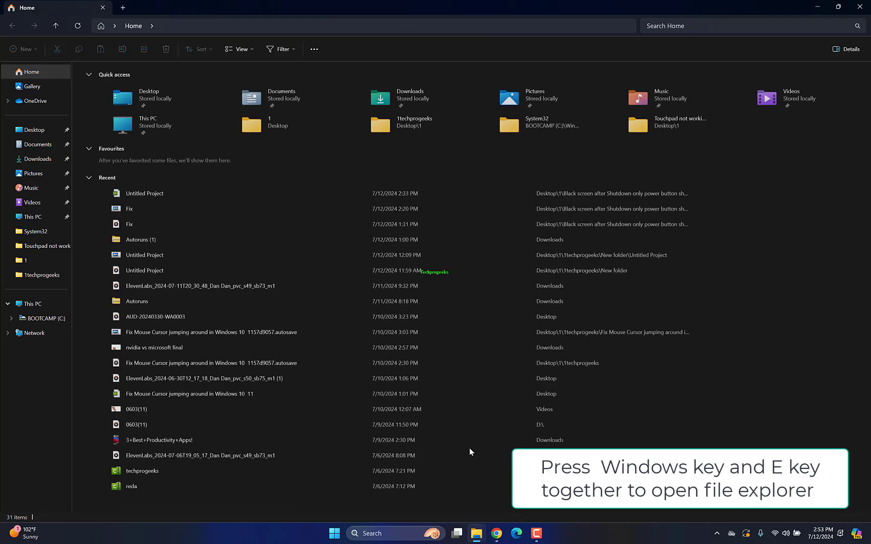
{"action": "left_click", "coordinate": [699, 29]}
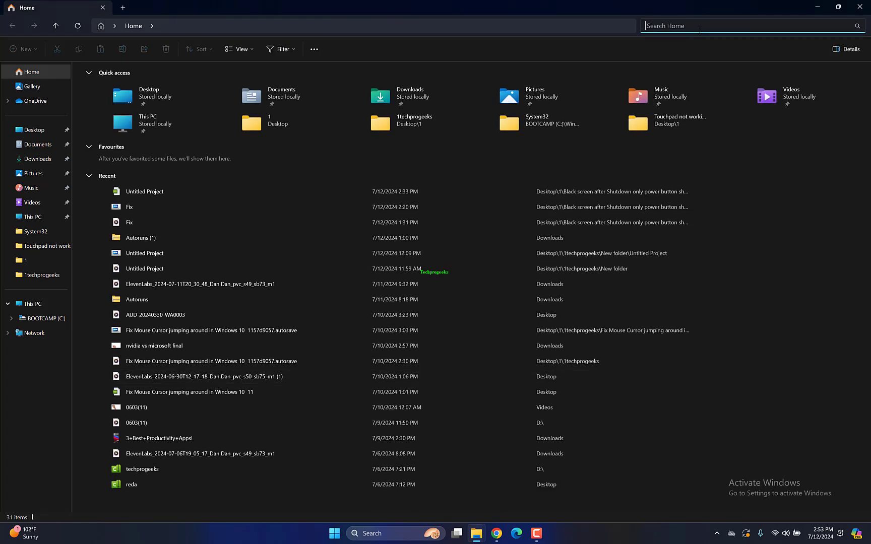
{"action": "type", "text": "fsquir"}
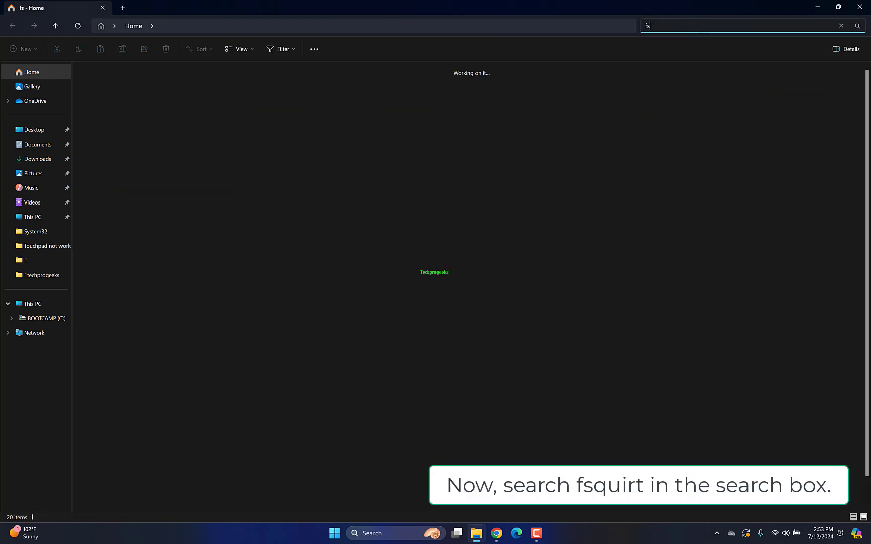
{"action": "type", "text": "t"}
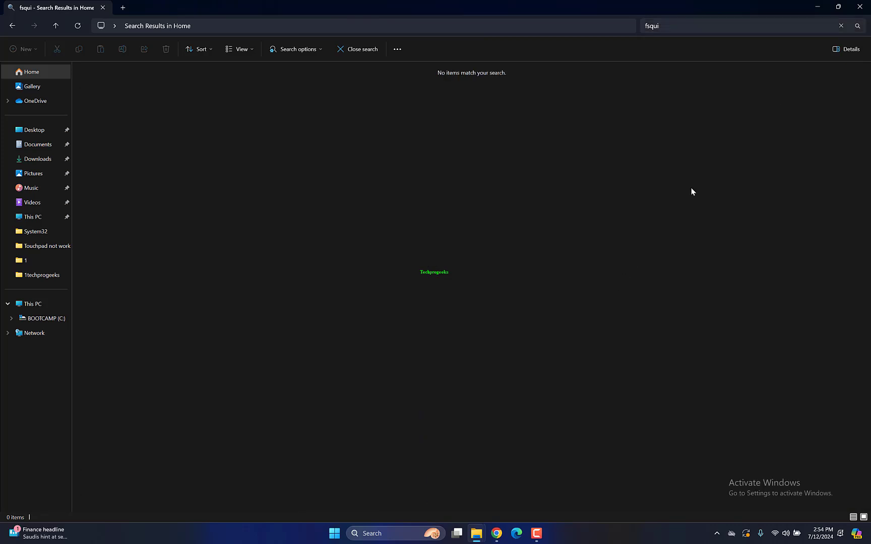
{"action": "key", "text": "alt+F4"}
- Search Windows for fsquirt and open the file location of the matching run command
{"action": "left_click", "coordinate": [390, 534]}
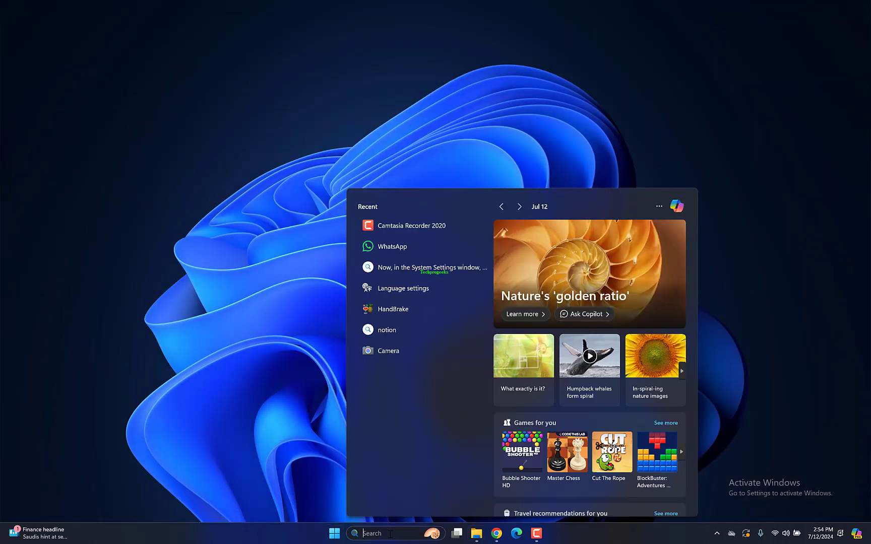
{"action": "type", "text": "quirt"}
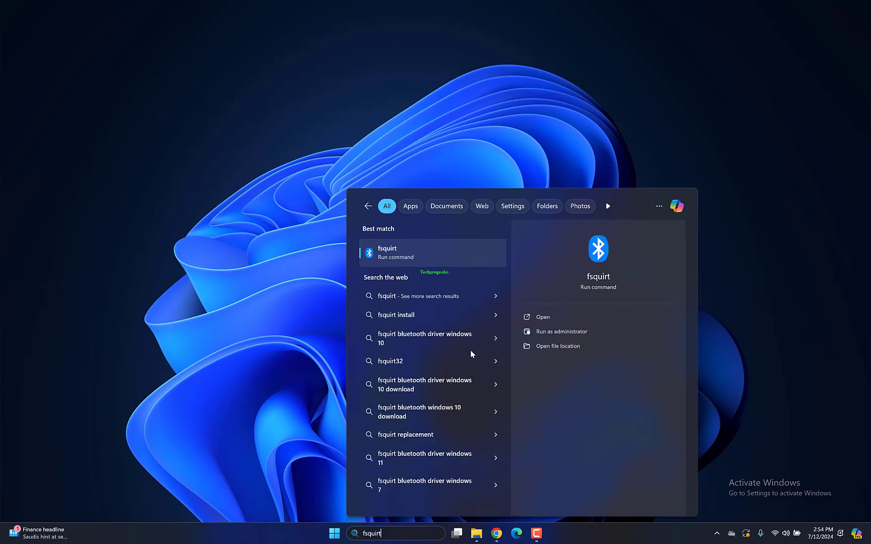
{"action": "right_click", "coordinate": [451, 243]}
{"action": "left_click", "coordinate": [481, 275]}
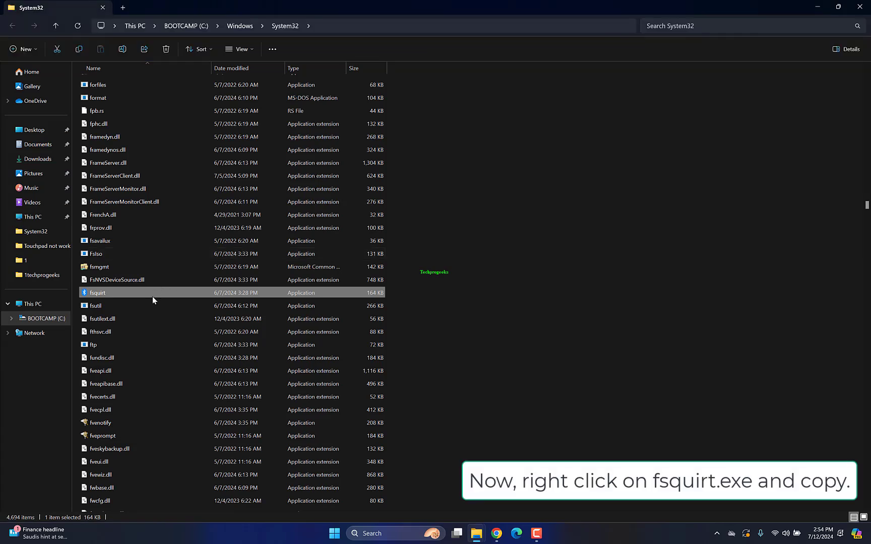
- Create a desktop shortcut for the fsquirt application in the System32 folder
{"action": "right_click", "coordinate": [152, 299]}
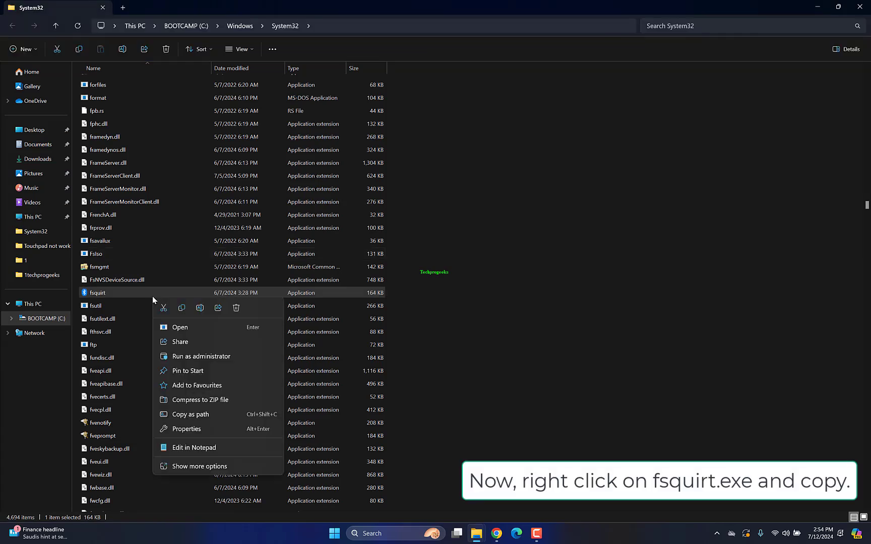
{"action": "left_click", "coordinate": [191, 467]}
{"action": "mouse_move", "coordinate": [260, 417]}
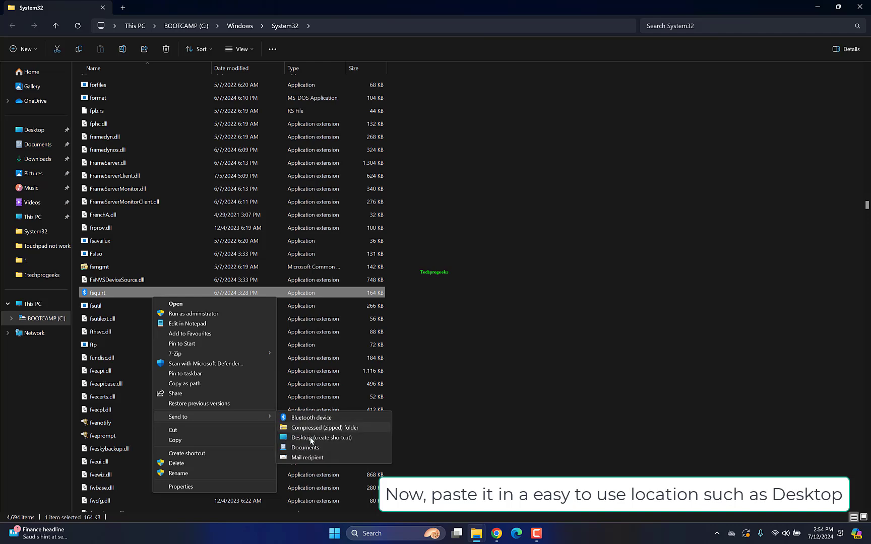
{"action": "left_click", "coordinate": [320, 438]}
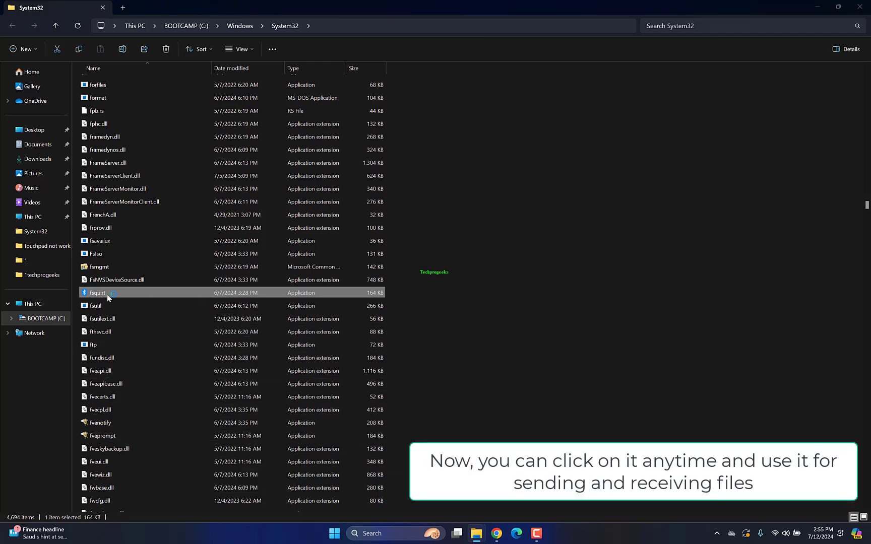
- Choose to send files in the Bluetooth File Transfer wizard of fsquirt, and cancel the wizard
{"action": "left_click", "coordinate": [383, 252]}
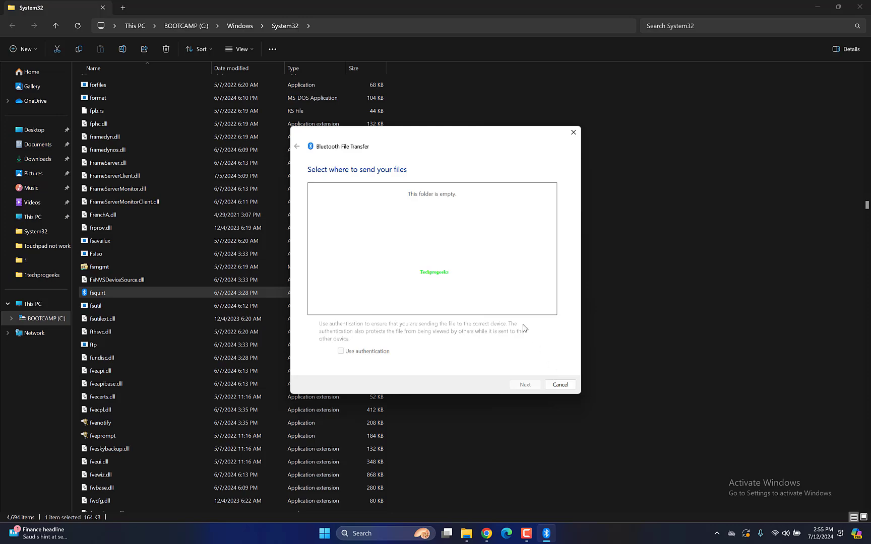
{"action": "left_click", "coordinate": [553, 386]}
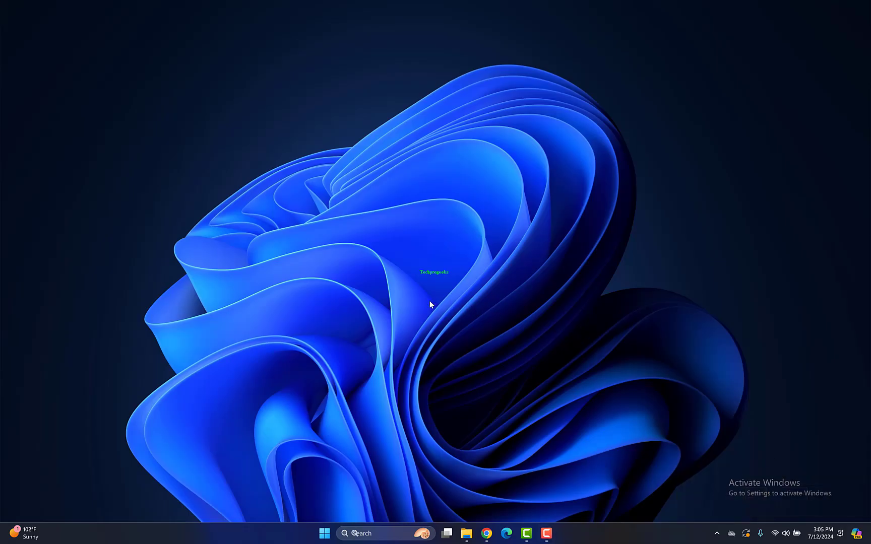
- Find Device Manager through the Windows search and open it
{"action": "key", "text": "super"}
{"action": "type", "text": "device"}
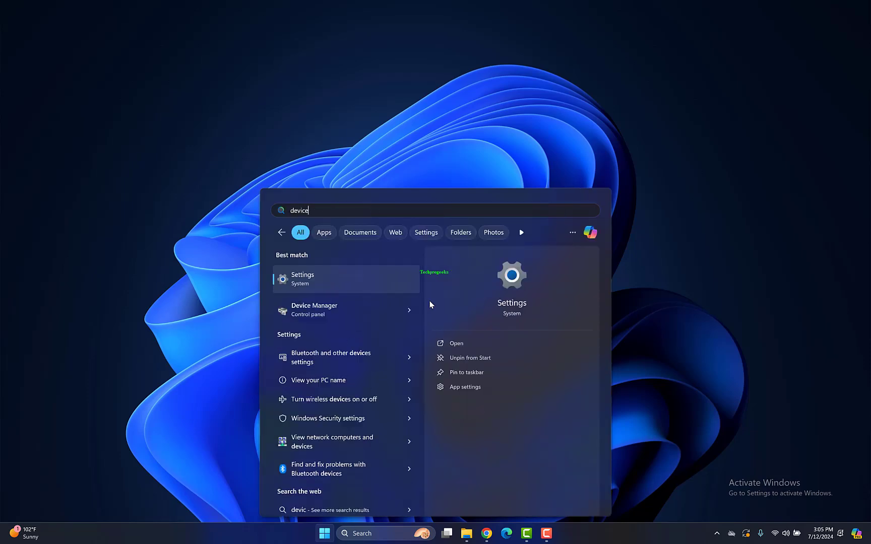
{"action": "key", "text": "Down"}
{"action": "key", "text": "Up"}
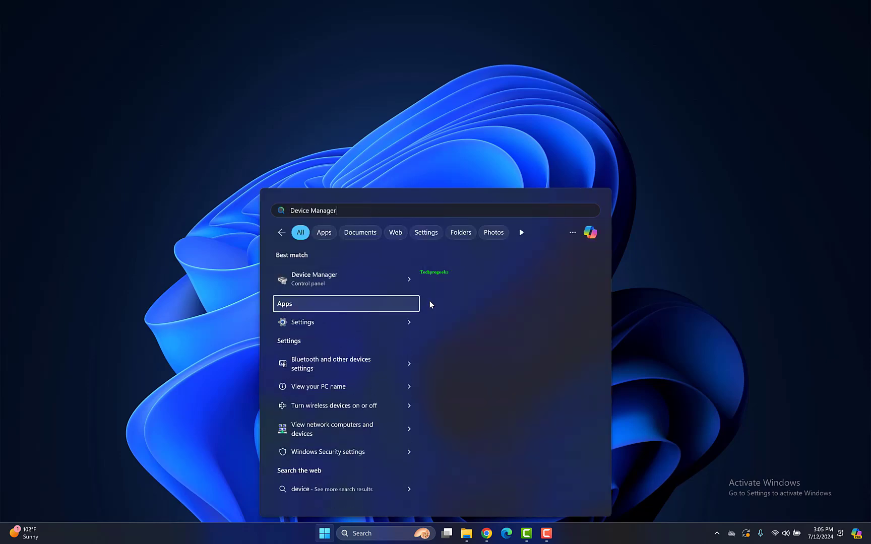
{"action": "key", "text": "Return"}
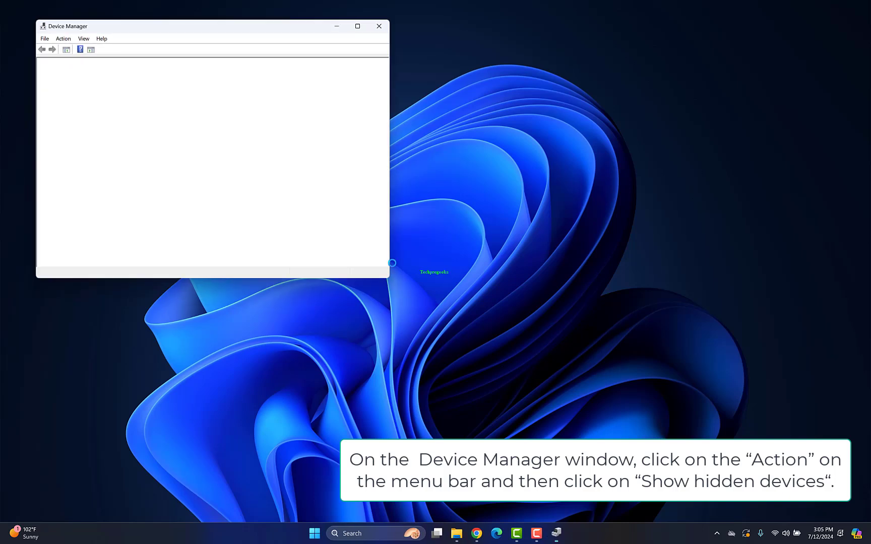
- Show hidden devices in Device Manager and expand the Bluetooth category
{"action": "left_click", "coordinate": [64, 40]}
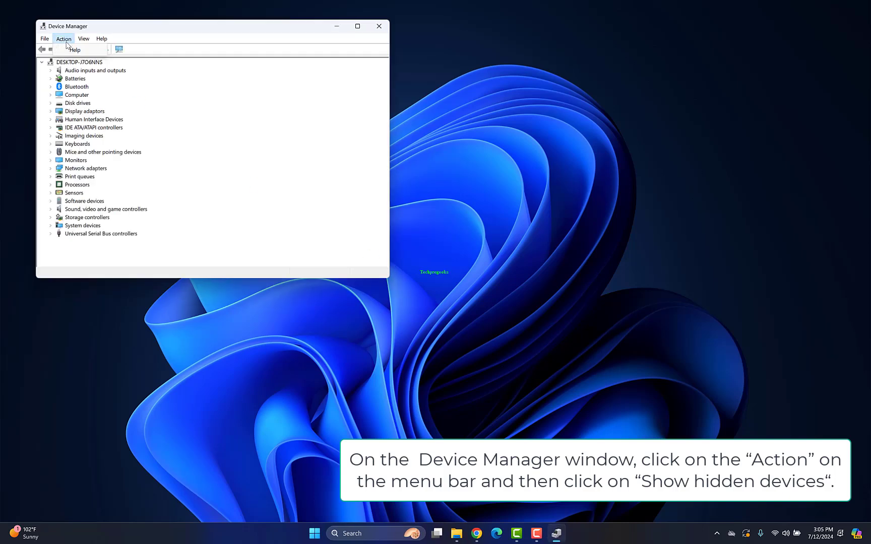
{"action": "left_click", "coordinate": [83, 39]}
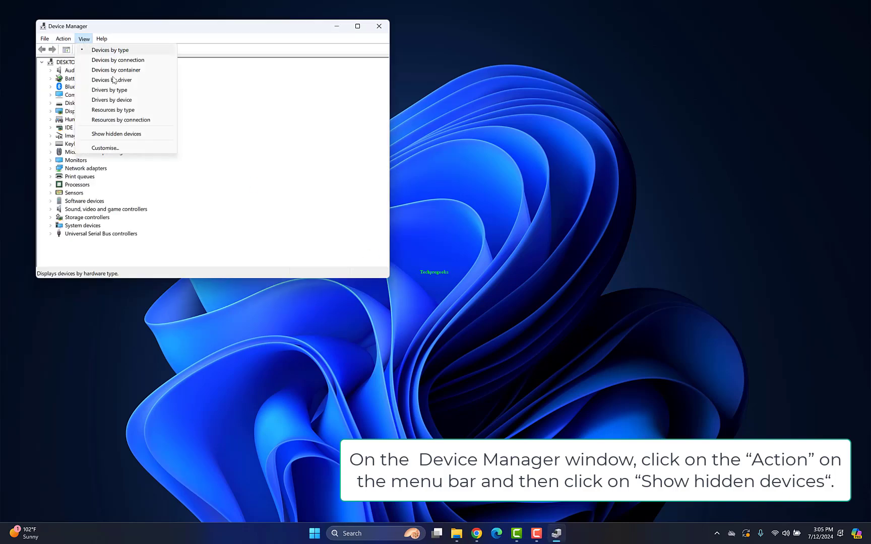
{"action": "left_click", "coordinate": [130, 134]}
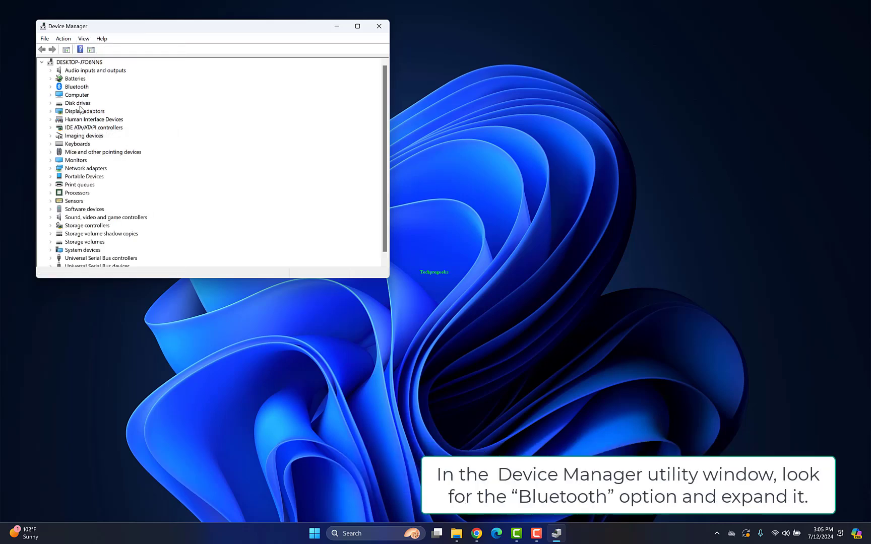
{"action": "left_click", "coordinate": [63, 89]}
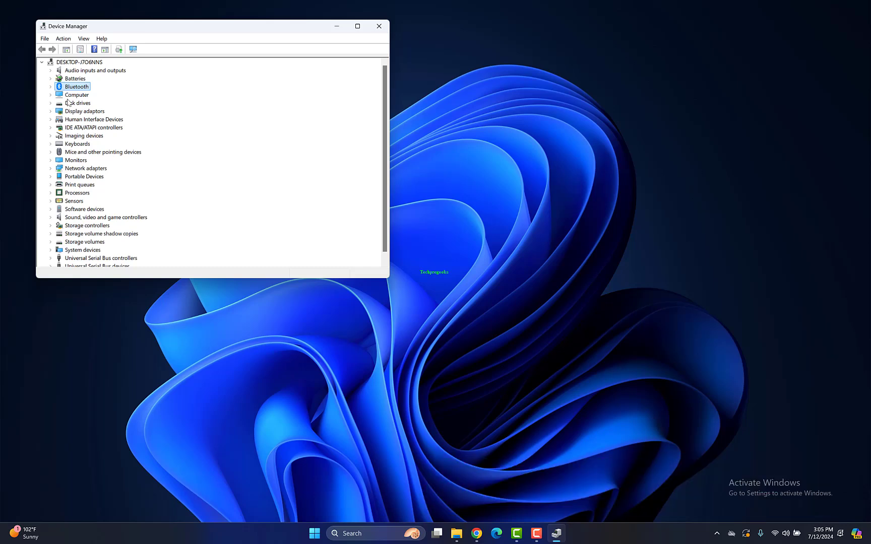
{"action": "left_click", "coordinate": [50, 88]}
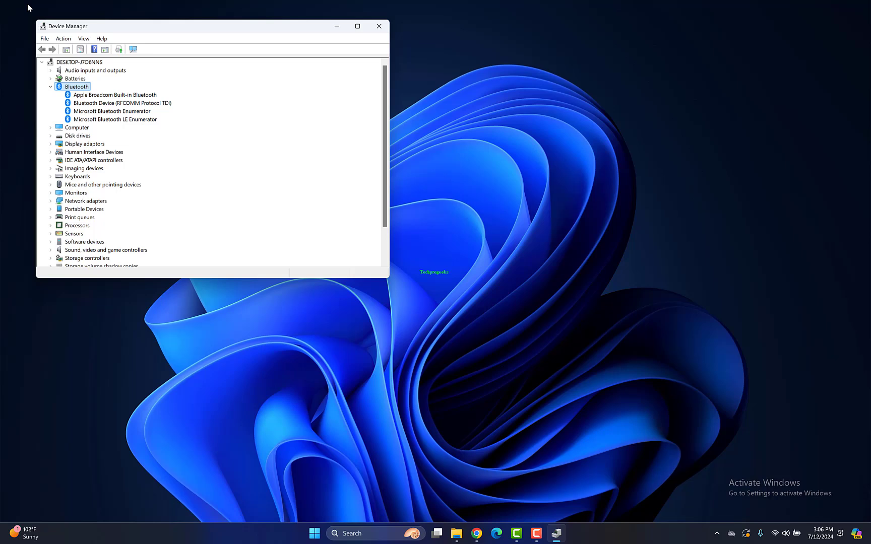
- Start a driver update for Apple Broadcom Built-in Bluetooth, choosing to pick from the available drivers on the computer
{"action": "left_click", "coordinate": [51, 86]}
{"action": "left_click", "coordinate": [99, 102]}
{"action": "left_click", "coordinate": [96, 96]}
{"action": "right_click", "coordinate": [96, 97]}
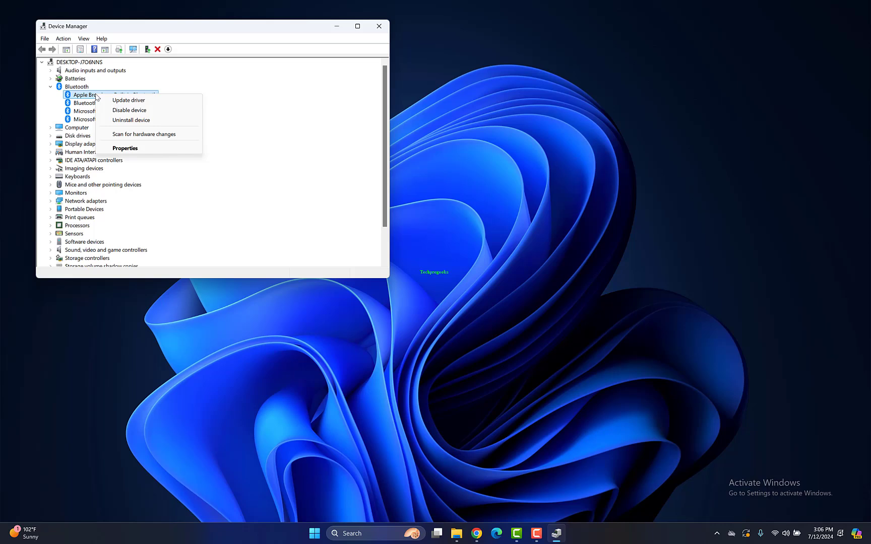
{"action": "left_click", "coordinate": [121, 100]}
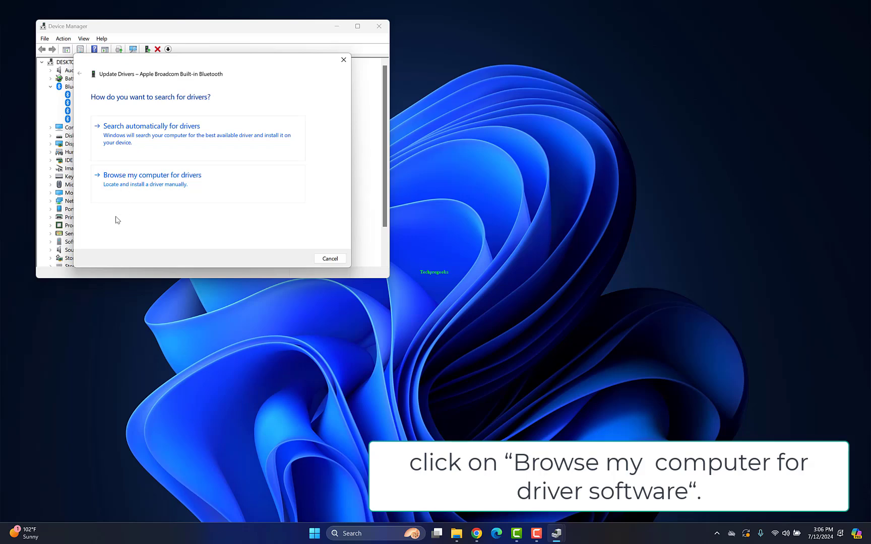
{"action": "left_click", "coordinate": [173, 184]}
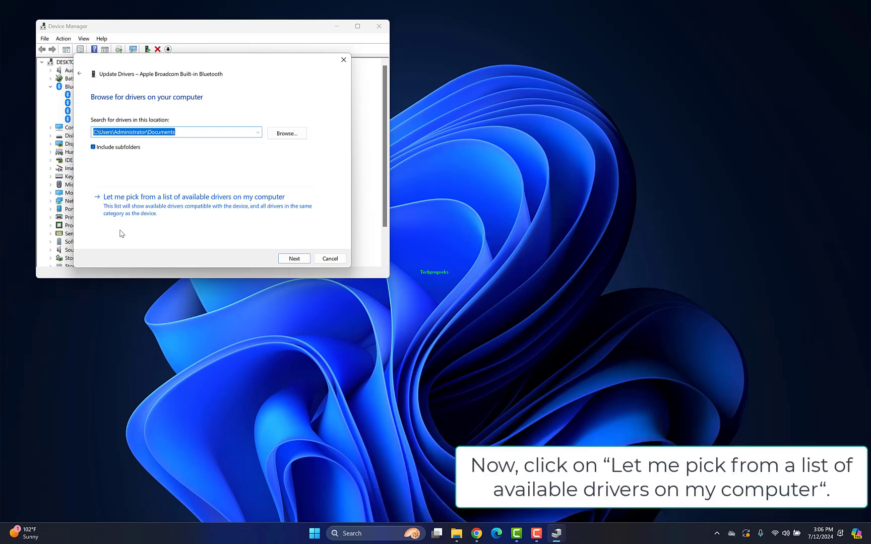
{"action": "left_click", "coordinate": [148, 211]}
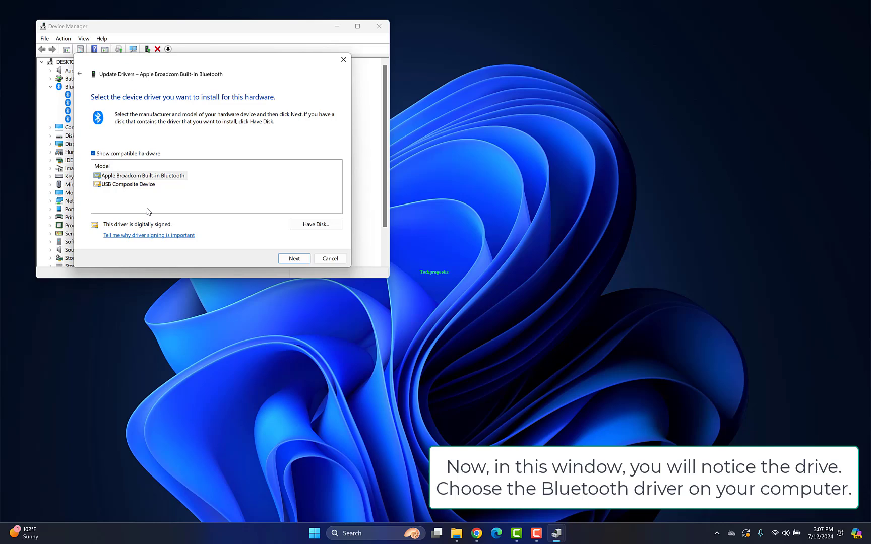
- Install the Apple Broadcom Built-in Bluetooth driver from the compatible models, and close the wizard and Device Manager
{"action": "left_click", "coordinate": [147, 184]}
{"action": "left_click", "coordinate": [146, 177]}
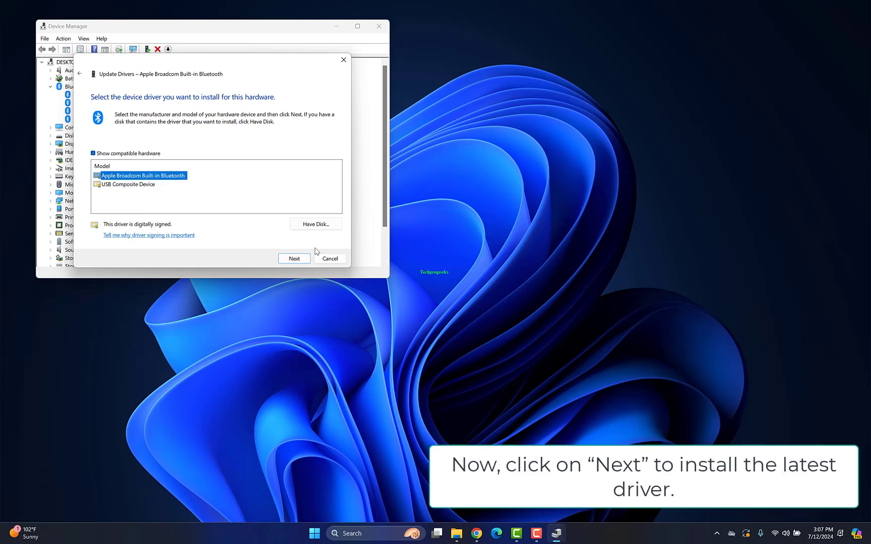
{"action": "left_click", "coordinate": [300, 258]}
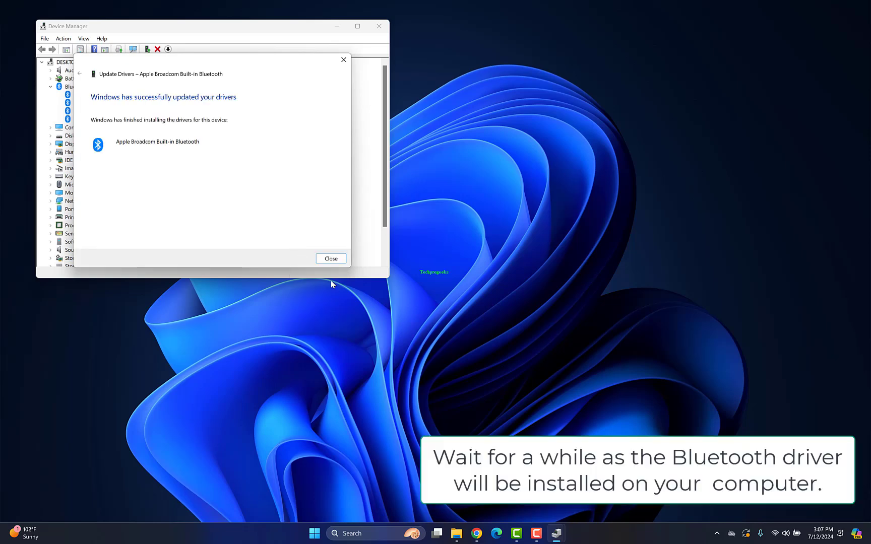
{"action": "left_click", "coordinate": [334, 260]}
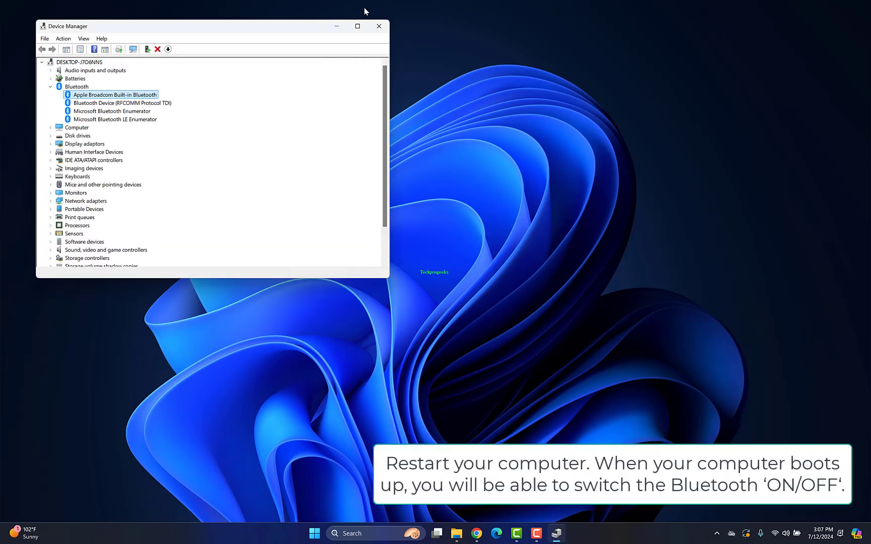
{"action": "left_click", "coordinate": [379, 25]}
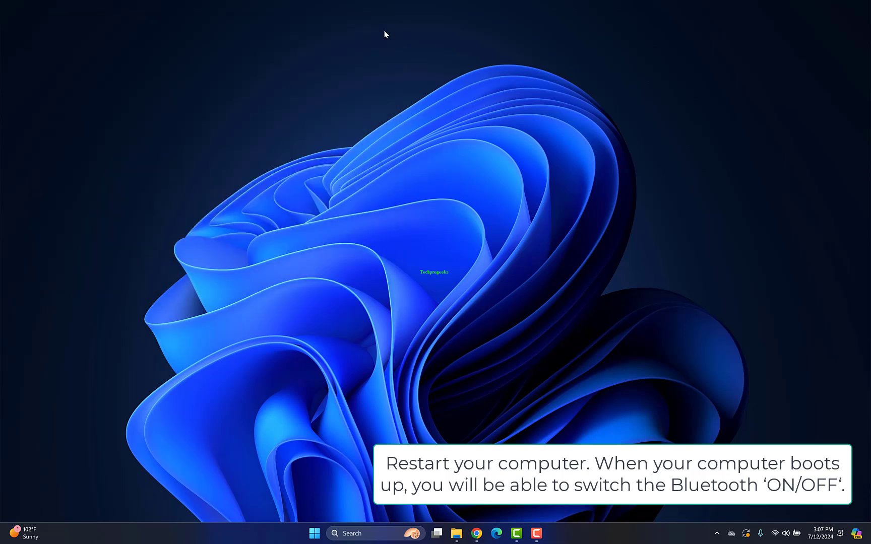
- Show the Restart option among the shut-down and sign-out choices, and dismiss it without restarting
{"action": "right_click", "coordinate": [313, 537]}
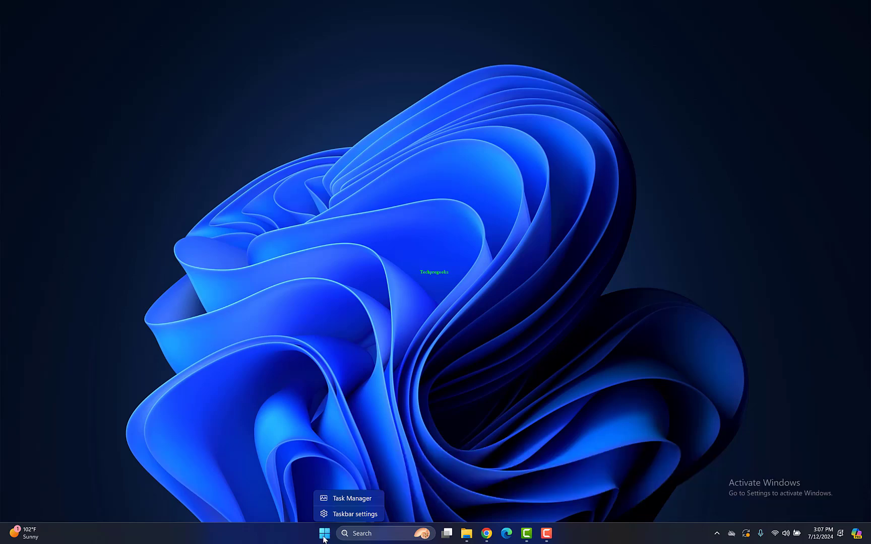
{"action": "right_click", "coordinate": [325, 534]}
{"action": "mouse_move", "coordinate": [354, 495]}
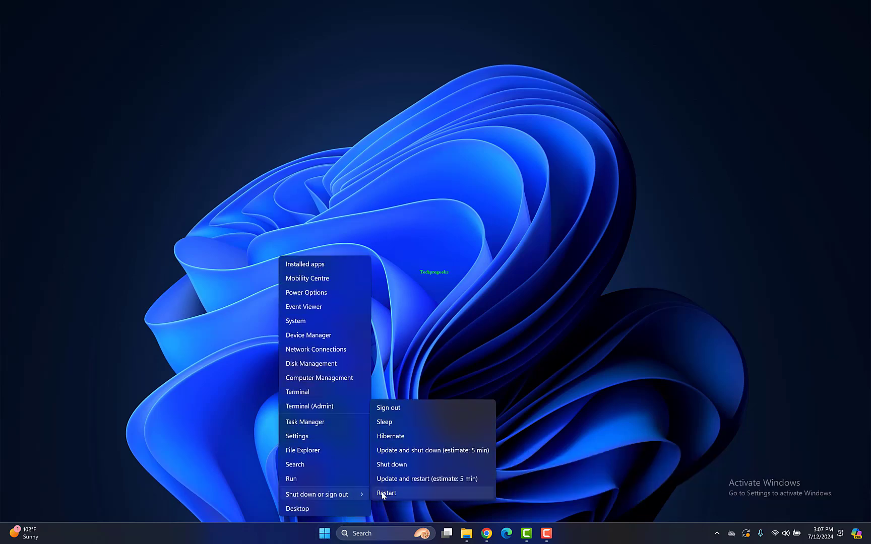
{"action": "left_click", "coordinate": [671, 427]}
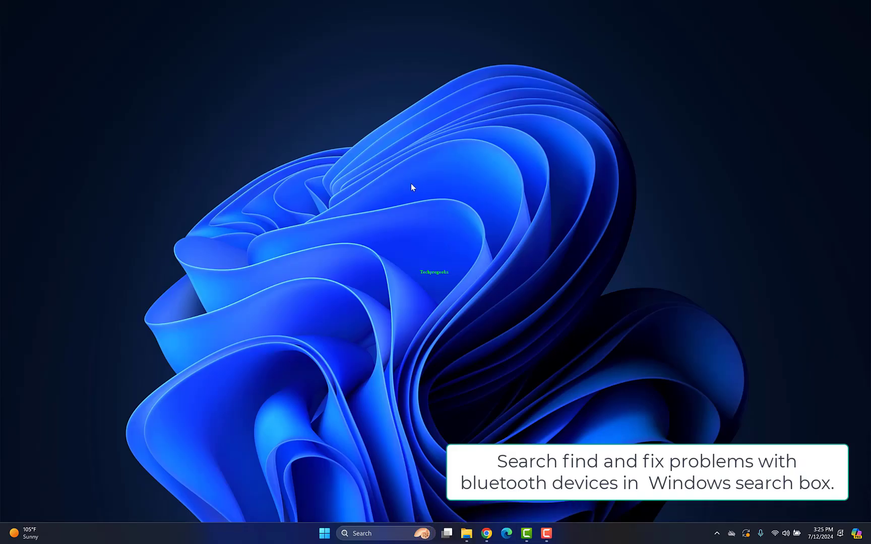
- Search Windows for "find and fix problems with bluetooth devices" and open the Bluetooth troubleshooter
{"action": "left_click", "coordinate": [373, 533]}
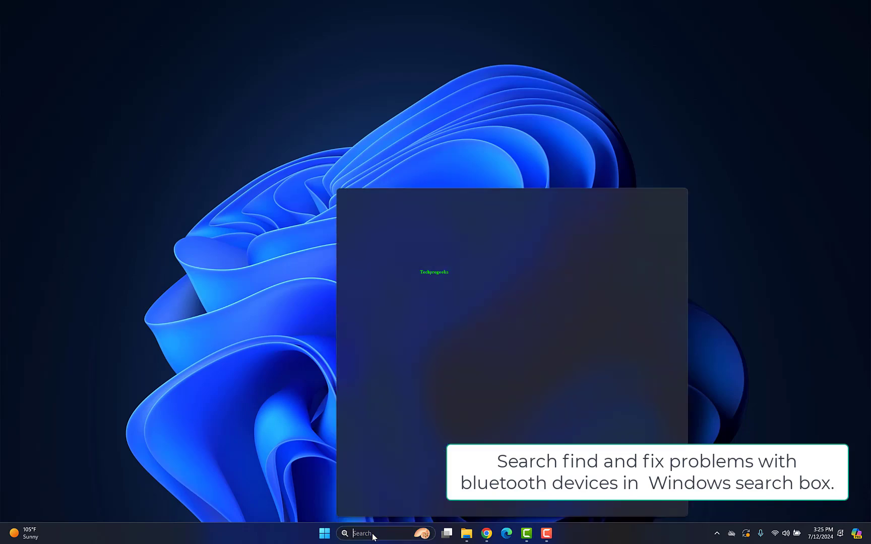
{"action": "type", "text": "find and fix problems with bluetooth devices"}
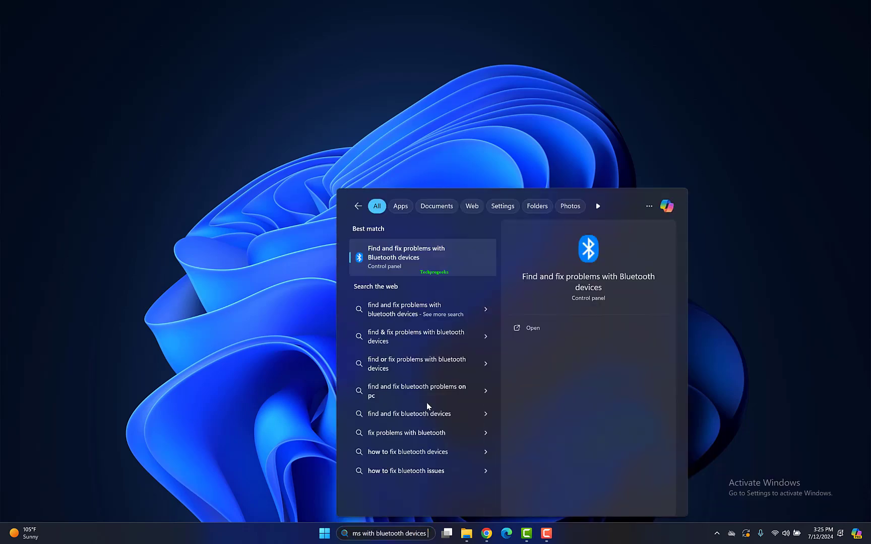
{"action": "left_click", "coordinate": [398, 259]}
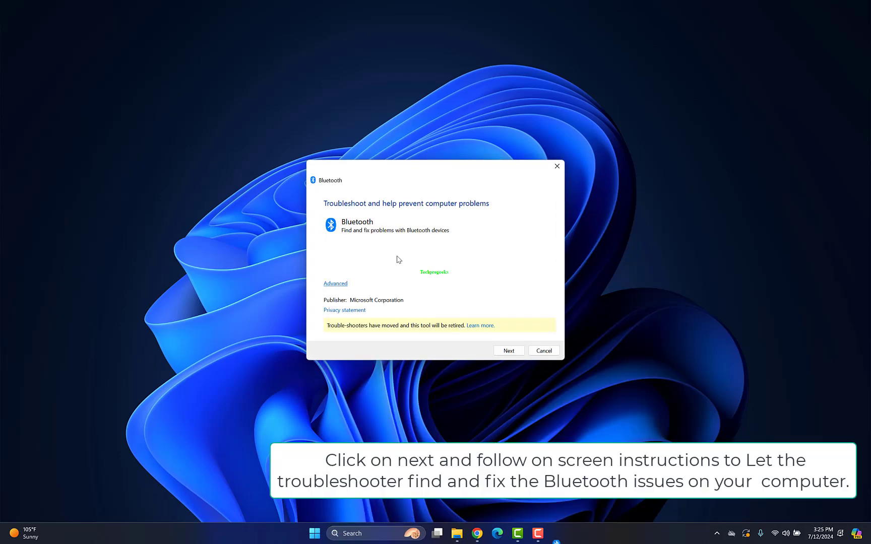
- Run the Bluetooth troubleshooter to completion, answer No to whether the problem was fixed, and close it
{"action": "left_click", "coordinate": [515, 353]}
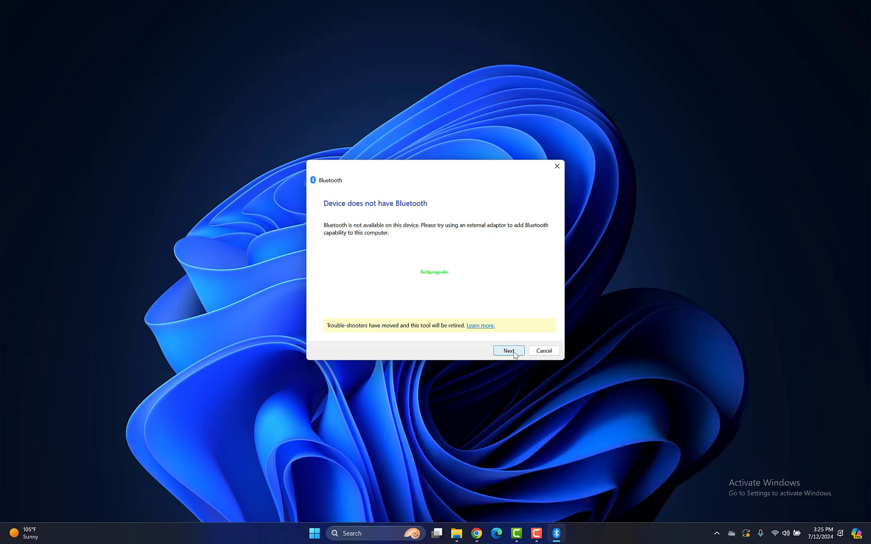
{"action": "left_click", "coordinate": [509, 351]}
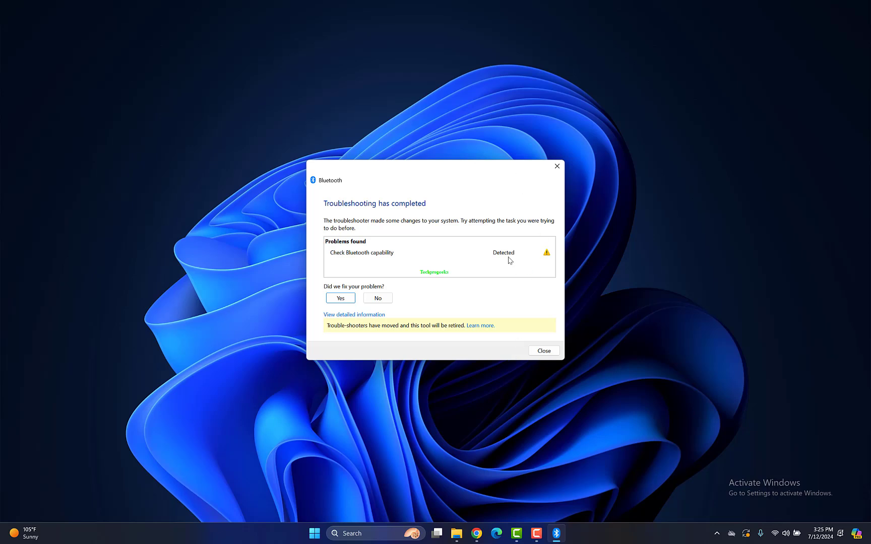
{"action": "left_click", "coordinate": [379, 300]}
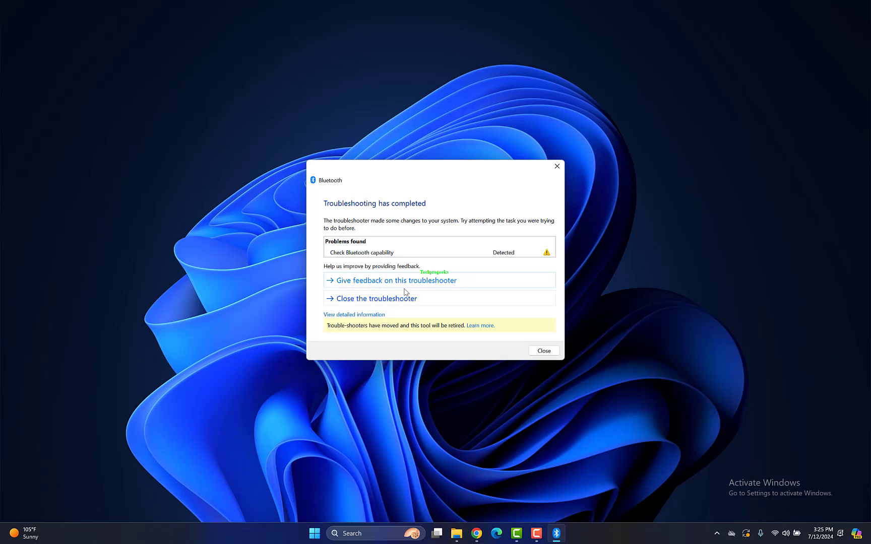
{"action": "left_click", "coordinate": [498, 300]}
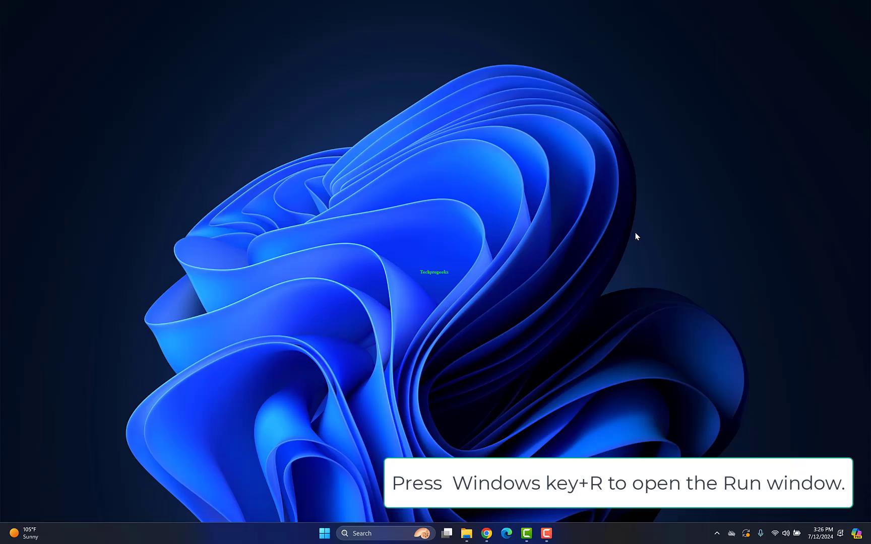
- Open Power Options by running powercfg.cpl from the Run dialog
{"action": "key", "text": "super+r"}
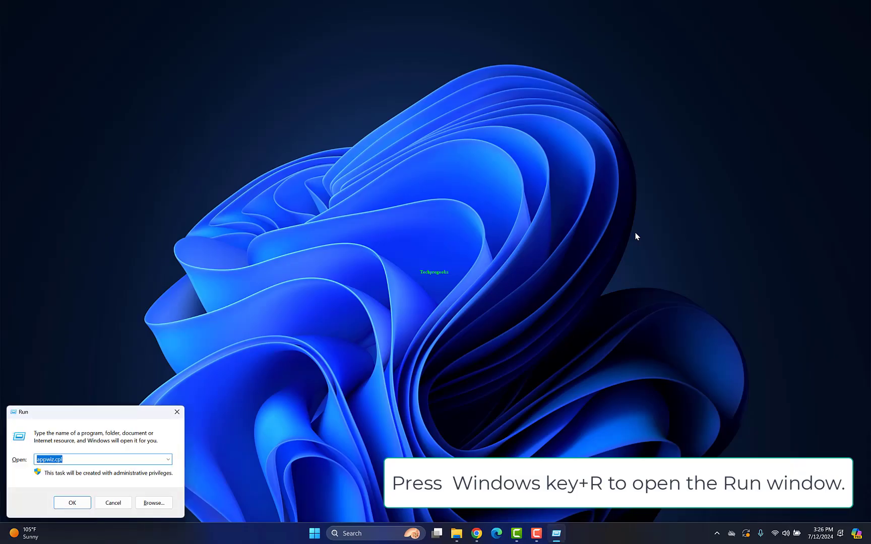
{"action": "type", "text": "poze"}
{"action": "key", "text": "BackSpace"}
{"action": "key", "text": "BackSpace"}
{"action": "type", "text": "w"}
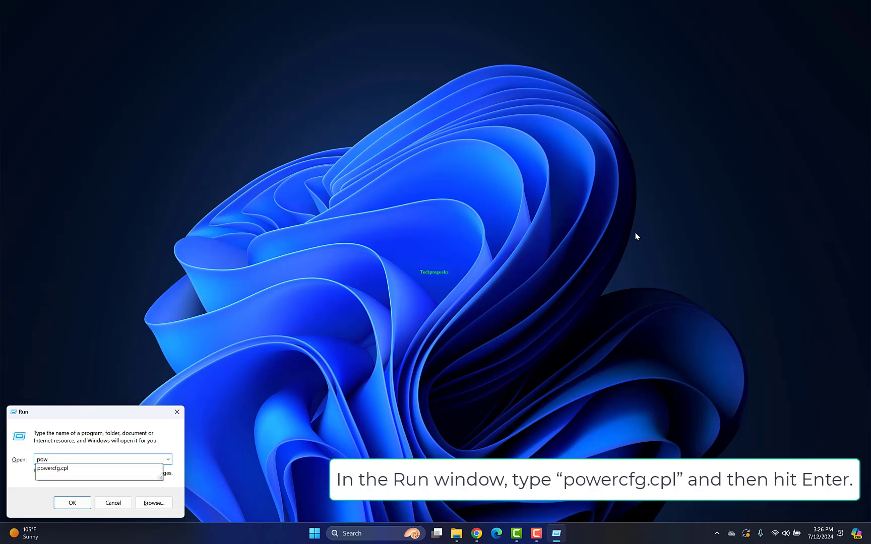
{"action": "key", "text": "Down"}
{"action": "key", "text": "Return"}
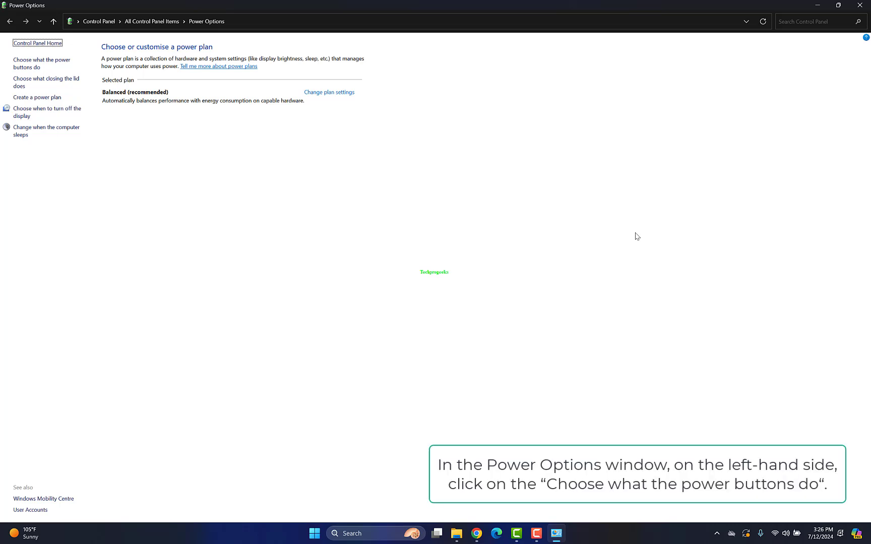
- Unlock the unavailable power button settings, switch fast start-up off and back on, and save the changes
{"action": "left_click", "coordinate": [31, 64]}
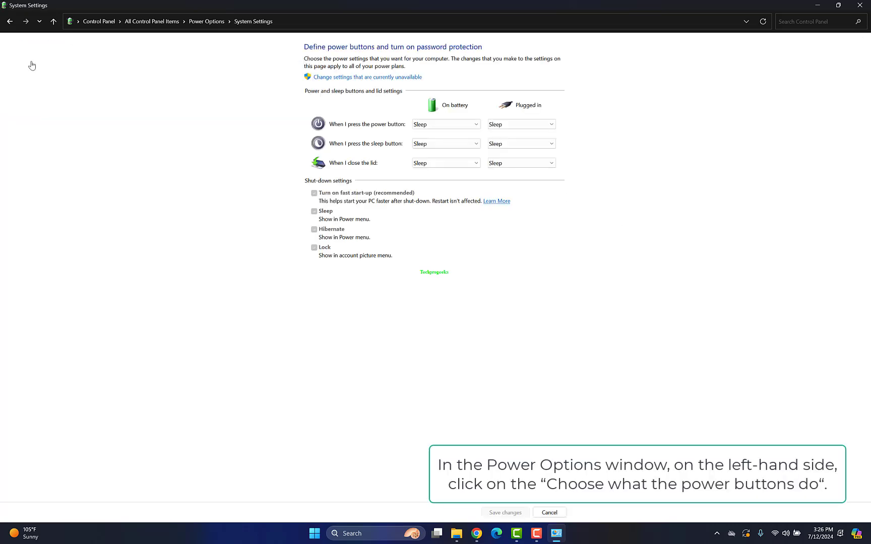
{"action": "left_click", "coordinate": [378, 77]}
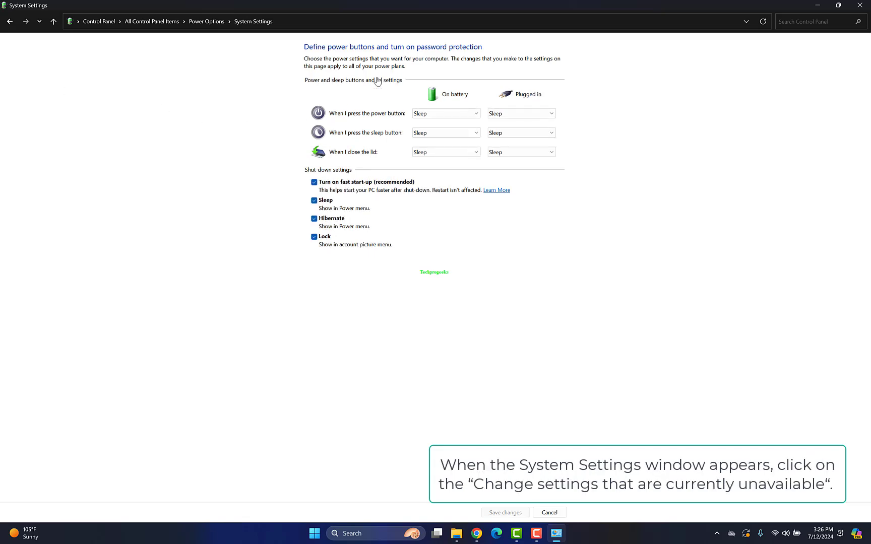
{"action": "left_click", "coordinate": [331, 185]}
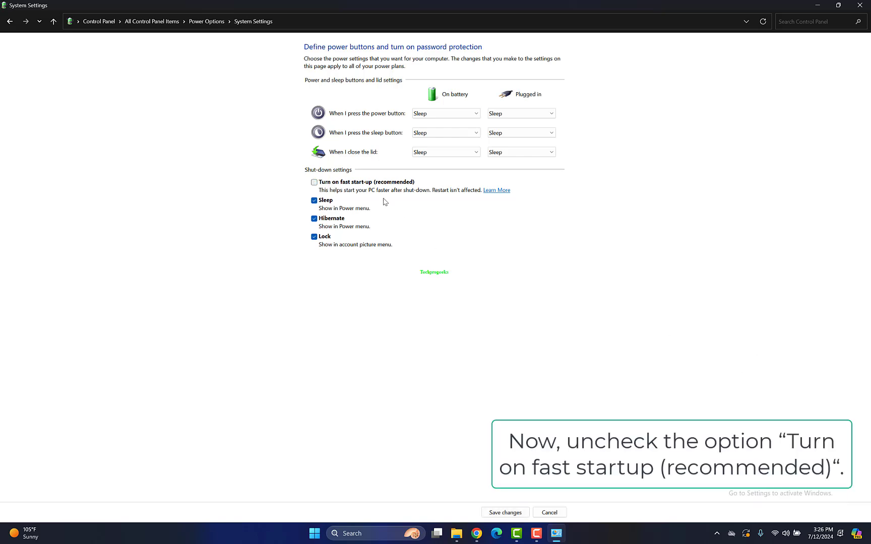
{"action": "left_click", "coordinate": [376, 184]}
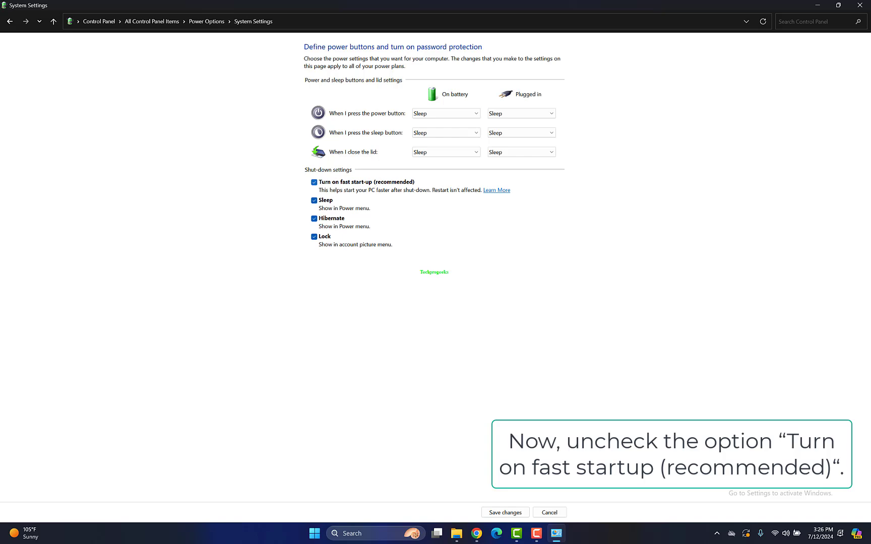
{"action": "left_click", "coordinate": [508, 514]}
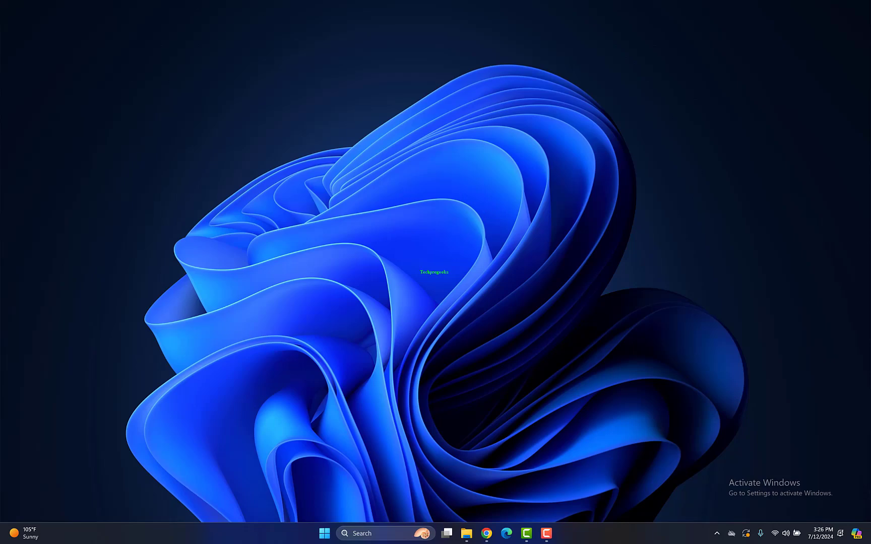
{"action": "right_click", "coordinate": [318, 537]}
{"action": "mouse_move", "coordinate": [361, 497]}
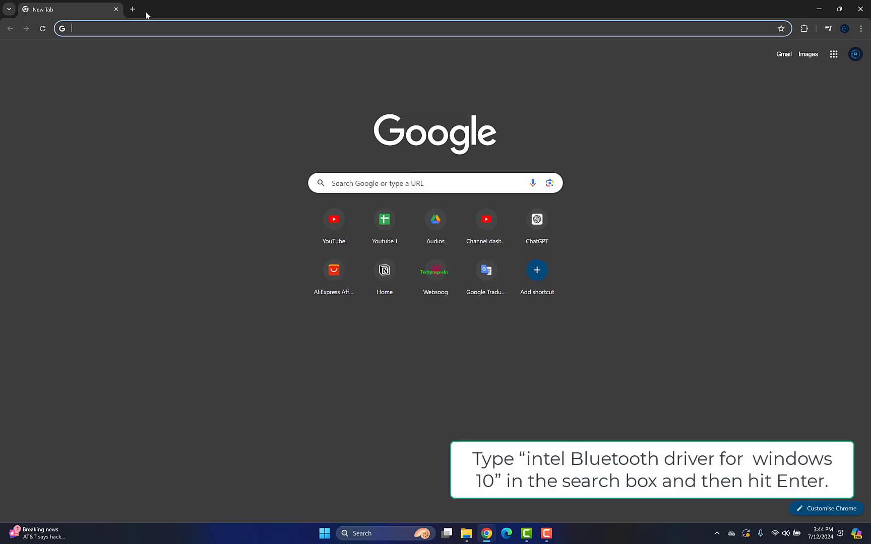
- In Chrome, search for "intel bluetooth driver for windows 11" and open Intel's English Wireless Bluetooth Drivers download page
{"action": "type", "text": "intel Bluetooth driver for"}
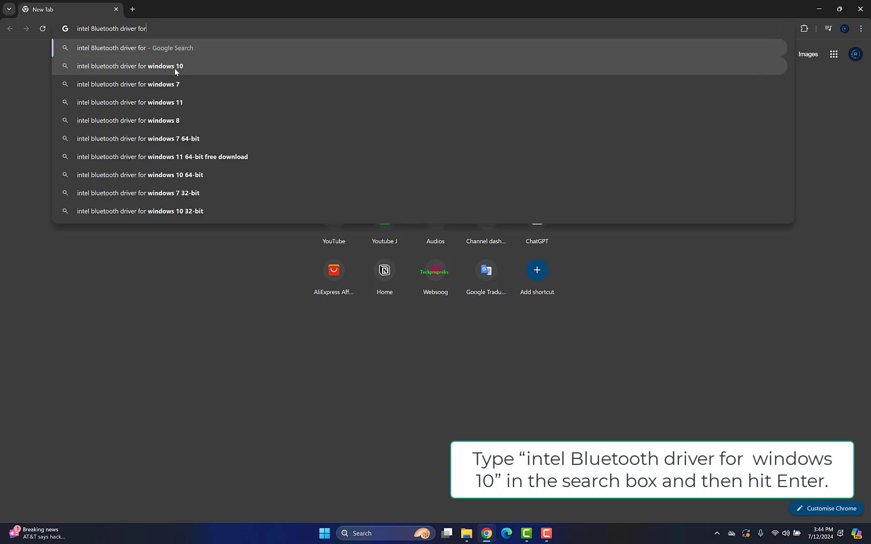
{"action": "left_click", "coordinate": [202, 101]}
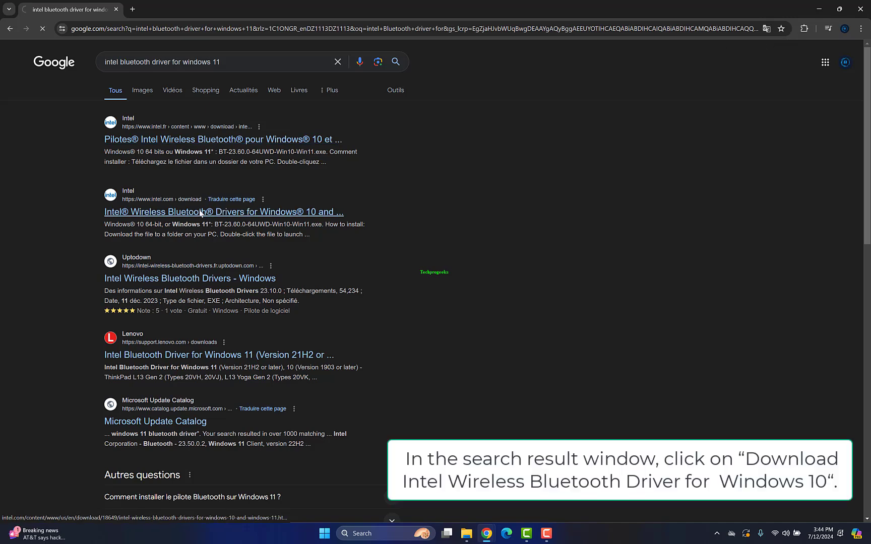
{"action": "left_click", "coordinate": [233, 200]}
{"action": "left_click", "coordinate": [11, 28]}
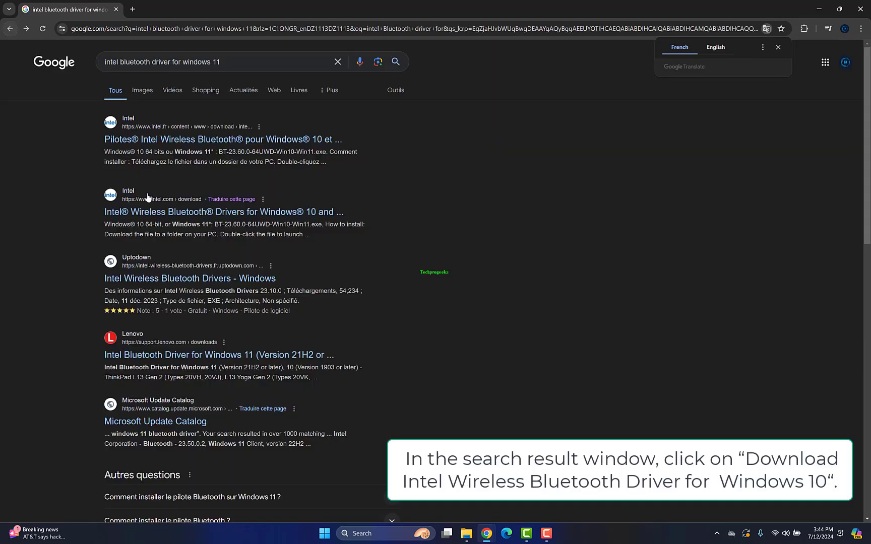
{"action": "left_click", "coordinate": [141, 212]}
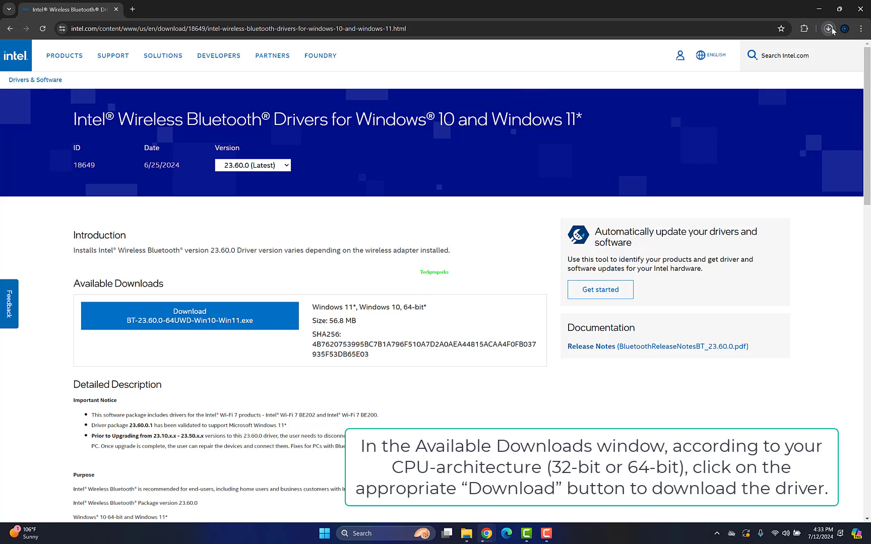
- Download BT-23.60.0-64UWD-Win10-Win11.exe, accept Intel's license terms, and close the download notice
{"action": "left_click", "coordinate": [547, 533]}
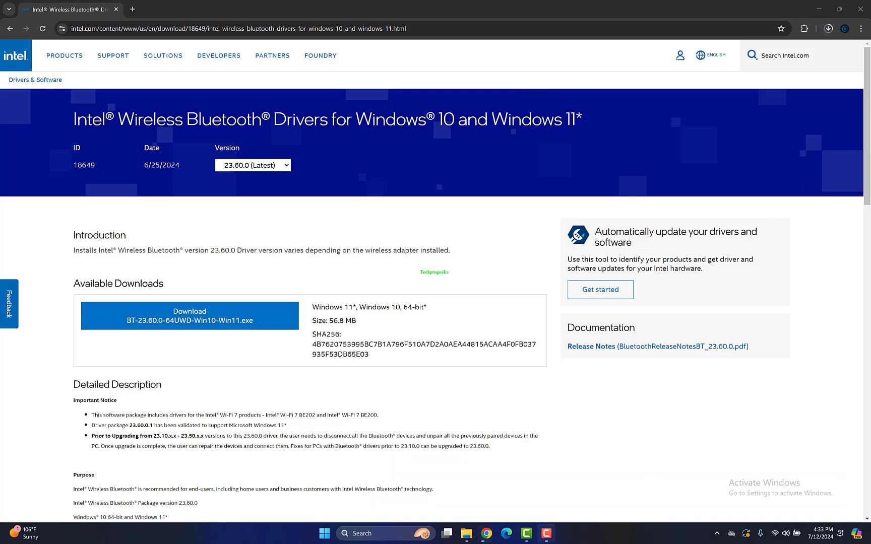
{"action": "left_click", "coordinate": [233, 307]}
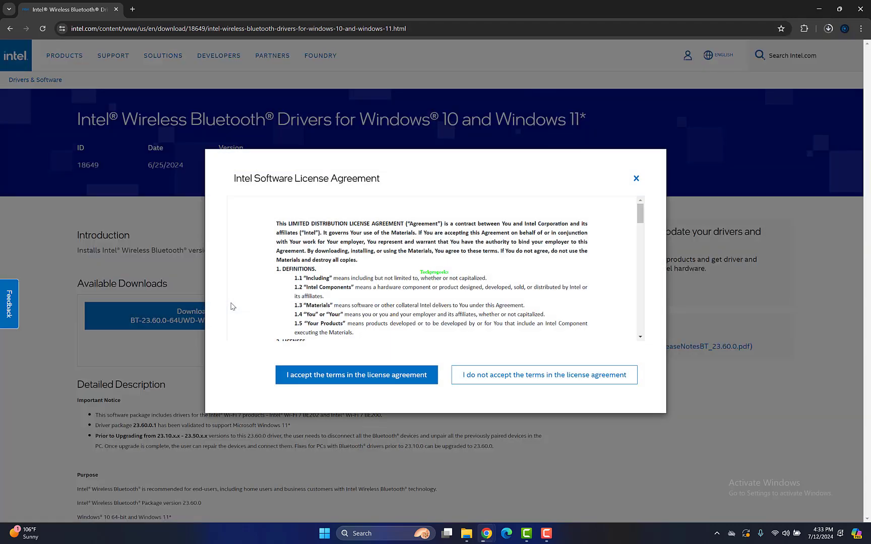
{"action": "left_click", "coordinate": [337, 378]}
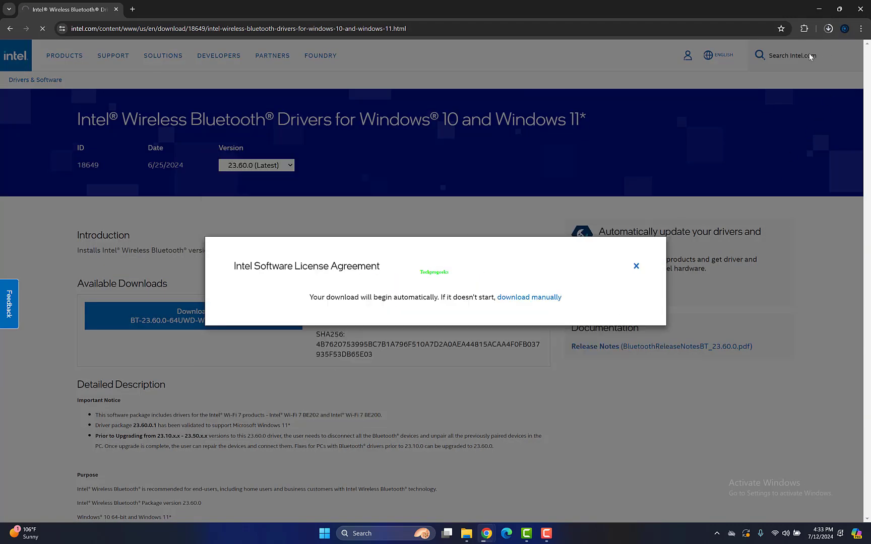
{"action": "left_click", "coordinate": [636, 267]}
- Cancel the duplicate driver download in the recent downloads and launch the completed BT-23.60.0-64UWD-Win10-Win11.exe
{"action": "left_click", "coordinate": [828, 29]}
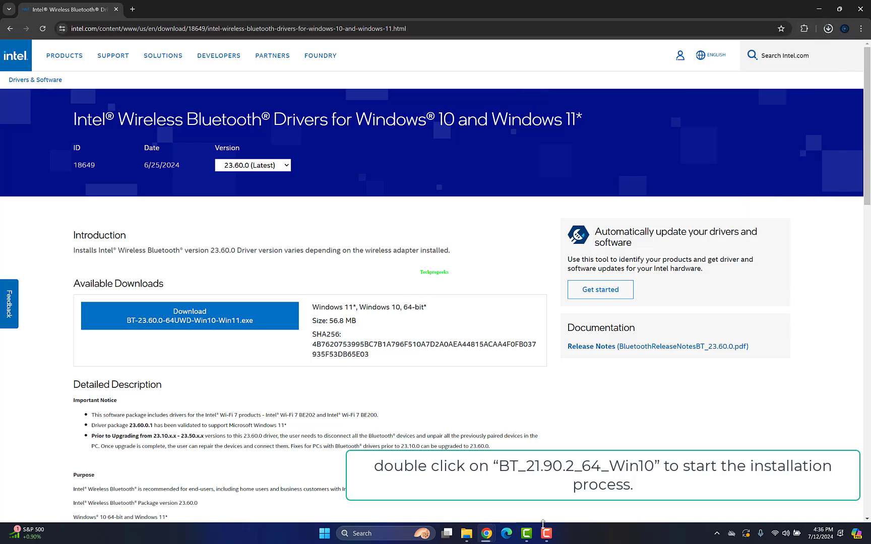
{"action": "left_click", "coordinate": [828, 28]}
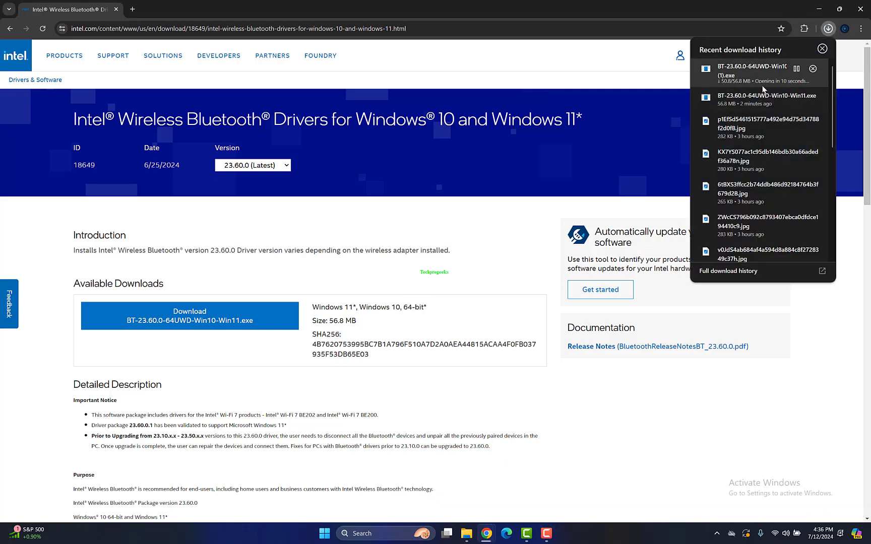
{"action": "left_click", "coordinate": [813, 70]}
{"action": "left_click", "coordinate": [747, 98]}
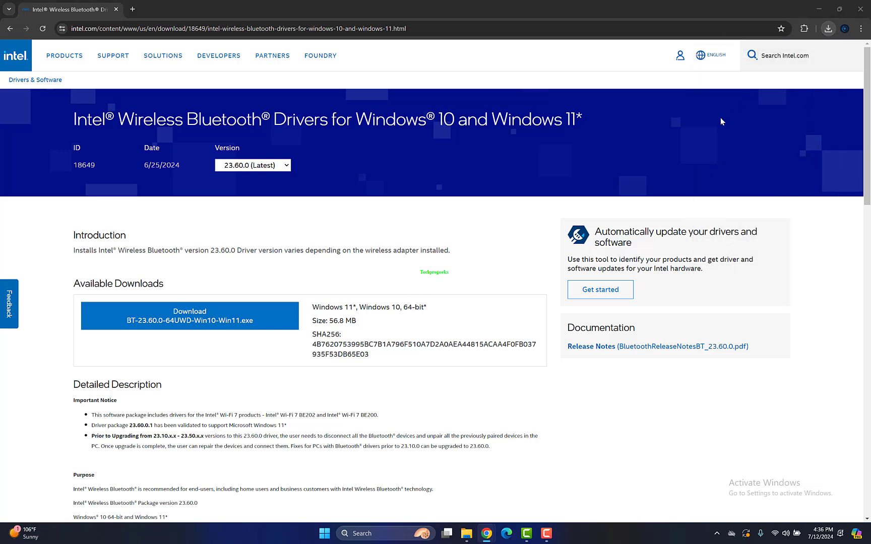
{"action": "left_click", "coordinate": [513, 419]}
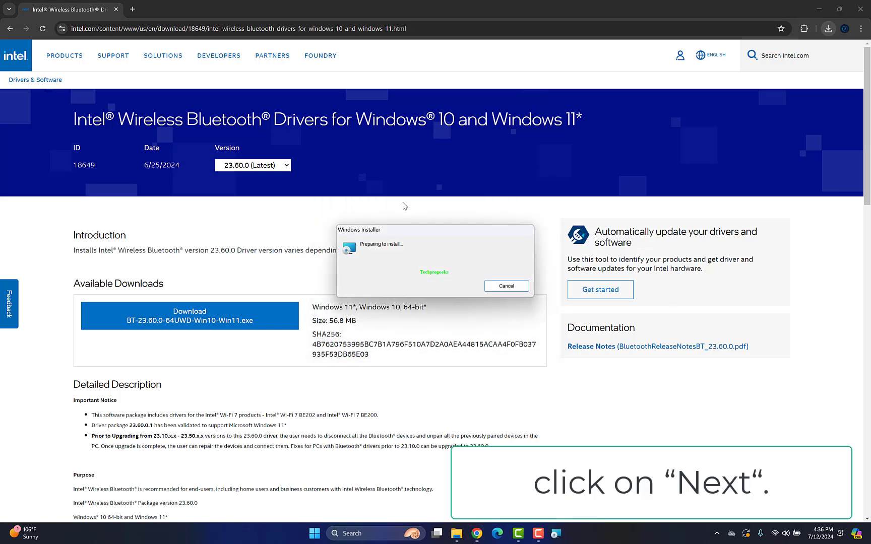
- Install Intel Wireless Bluetooth with the Typical setup type, accepting the license agreement, and finish the setup wizard
{"action": "left_click", "coordinate": [484, 340]}
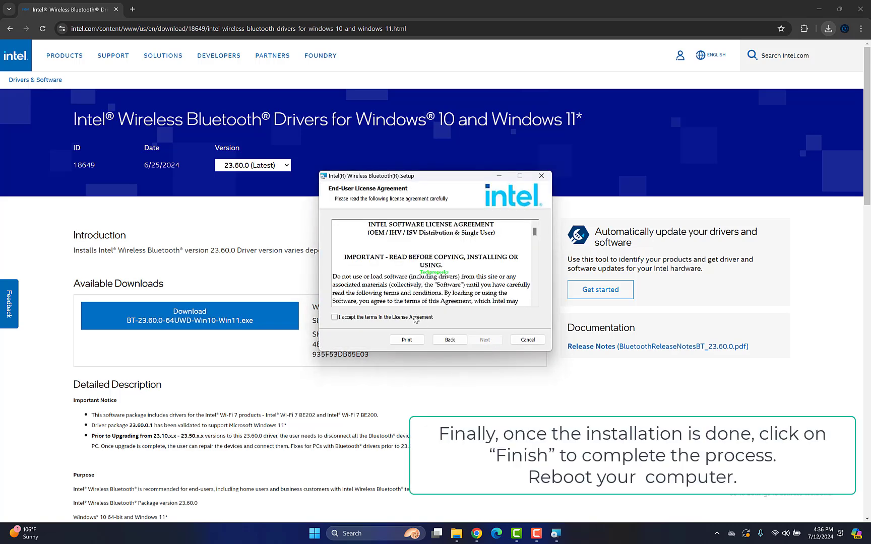
{"action": "left_click", "coordinate": [415, 318]}
{"action": "left_click", "coordinate": [485, 339]}
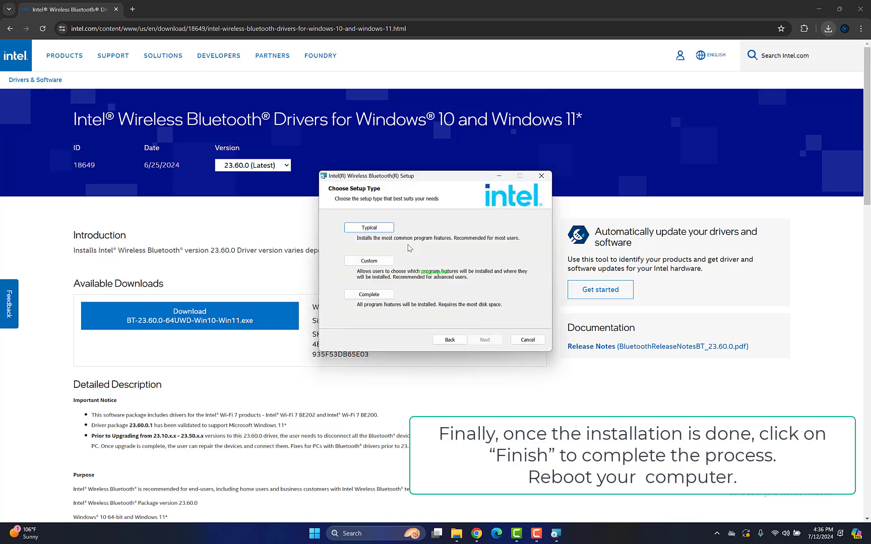
{"action": "left_click", "coordinate": [377, 228]}
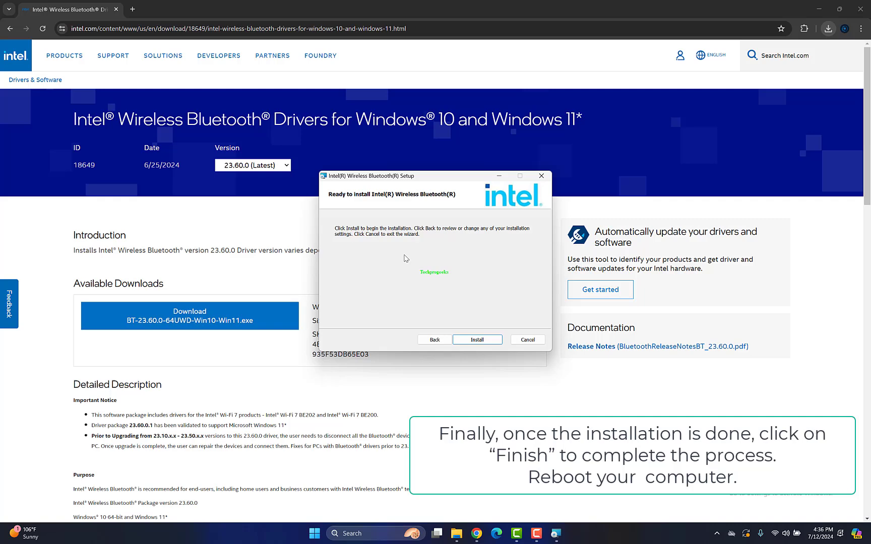
{"action": "left_click", "coordinate": [487, 335]}
{"action": "mouse_move", "coordinate": [399, 179]}
{"action": "left_mouse_down"}
{"action": "mouse_move", "coordinate": [437, 182]}
{"action": "mouse_move", "coordinate": [412, 189]}
{"action": "left_mouse_up"}
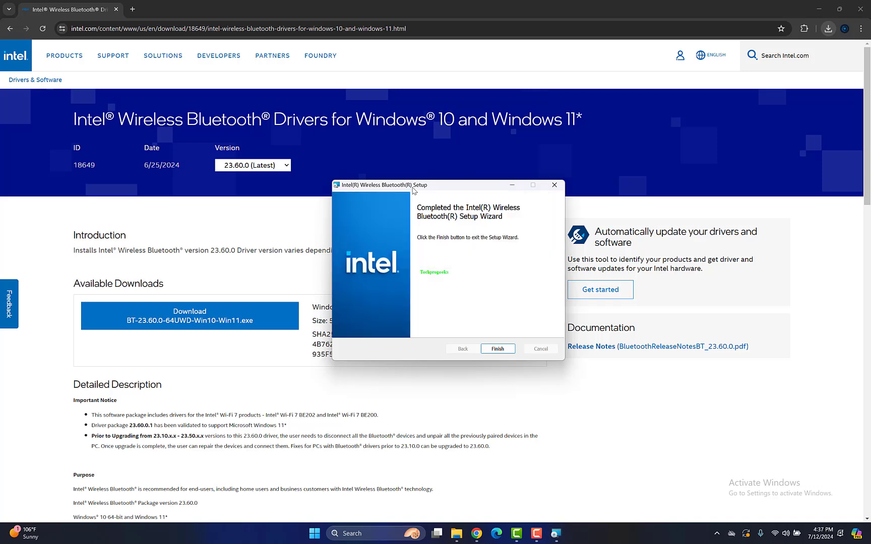
{"action": "key", "text": "Return"}
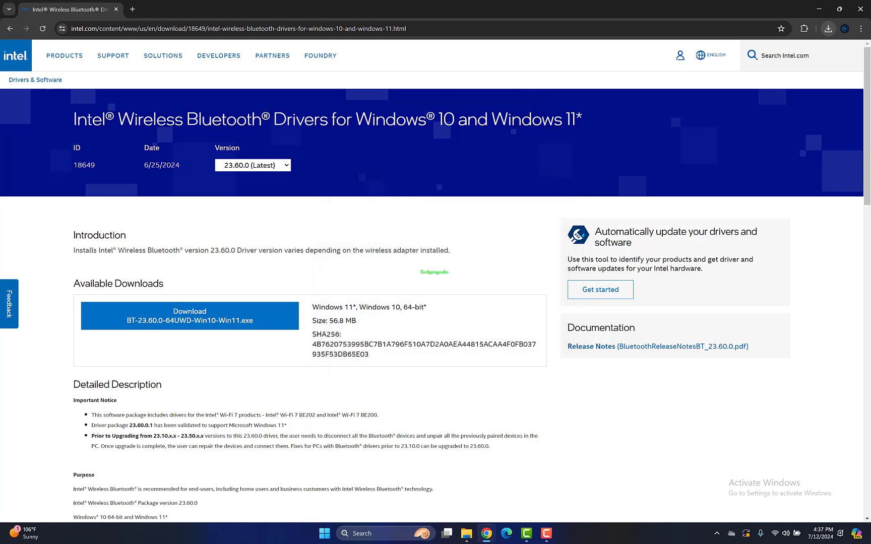
- Restart the computer without installing the pending update
{"action": "right_click", "coordinate": [325, 534]}
{"action": "mouse_move", "coordinate": [354, 496]}
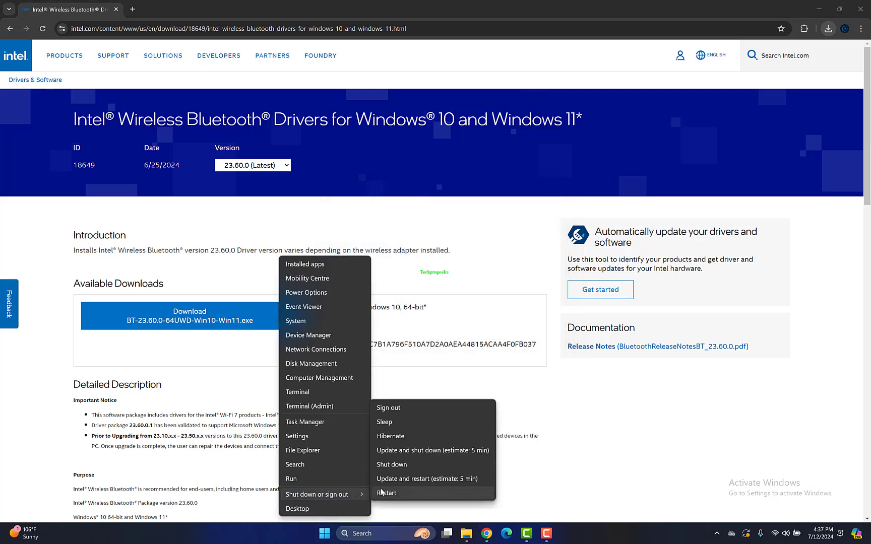
{"action": "left_click", "coordinate": [386, 493]}
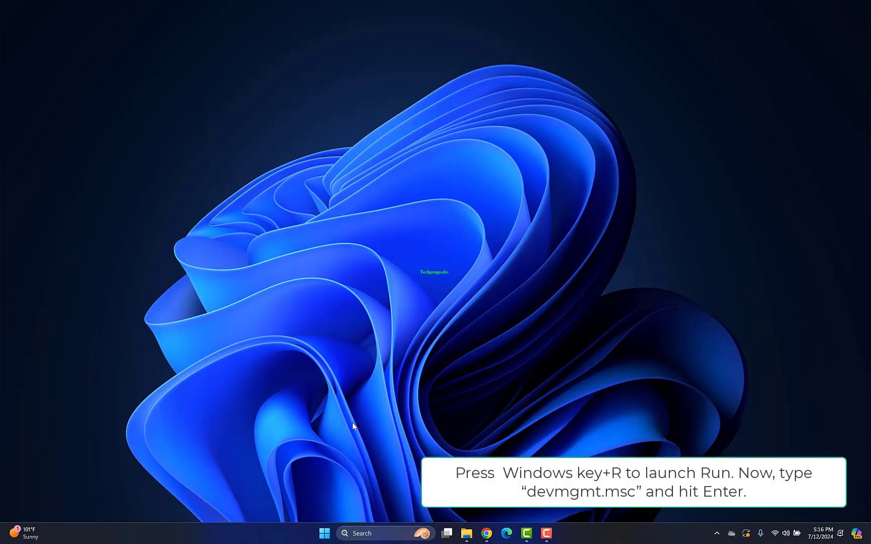
- In Device Manager (devmgmt.msc), search automatically for an updated driver for the Intel(R) USB 3.0 eXtensible Host Controller and close the update wizard
{"action": "key", "text": "super+r"}
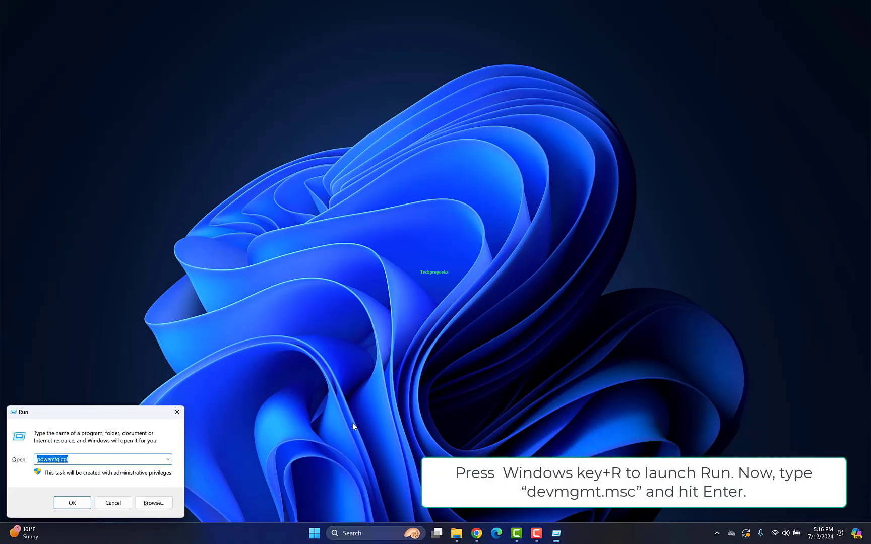
{"action": "type", "text": "devmgmt.msc"}
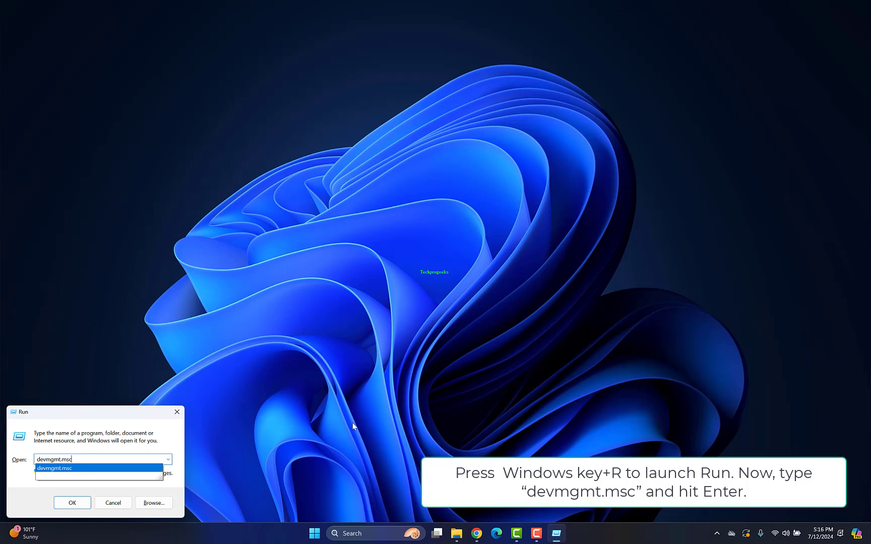
{"action": "key", "text": "Return"}
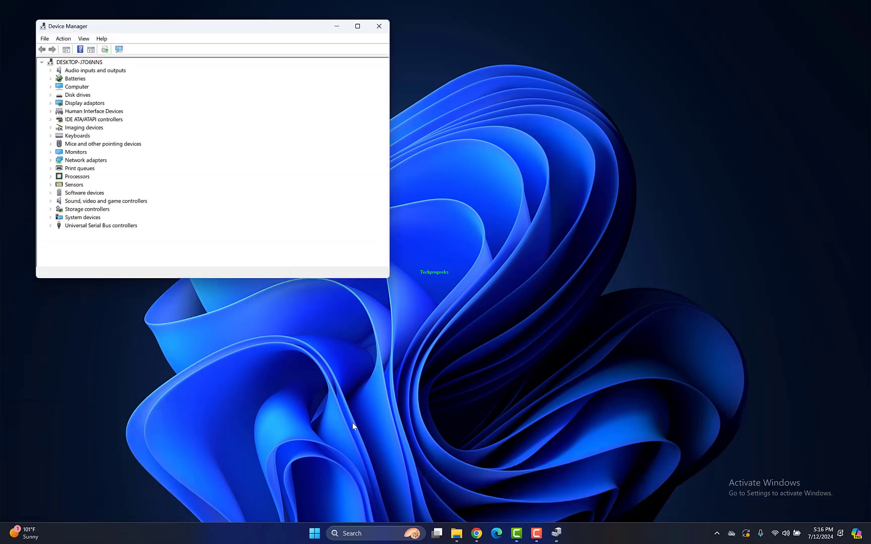
{"action": "left_click", "coordinate": [50, 226]}
{"action": "left_click", "coordinate": [126, 227]}
{"action": "right_click", "coordinate": [126, 230]}
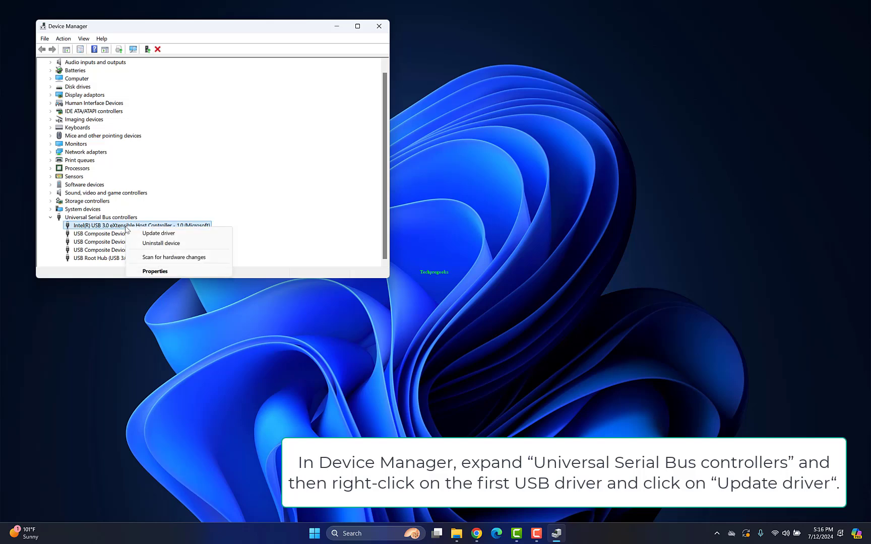
{"action": "left_click", "coordinate": [160, 233]}
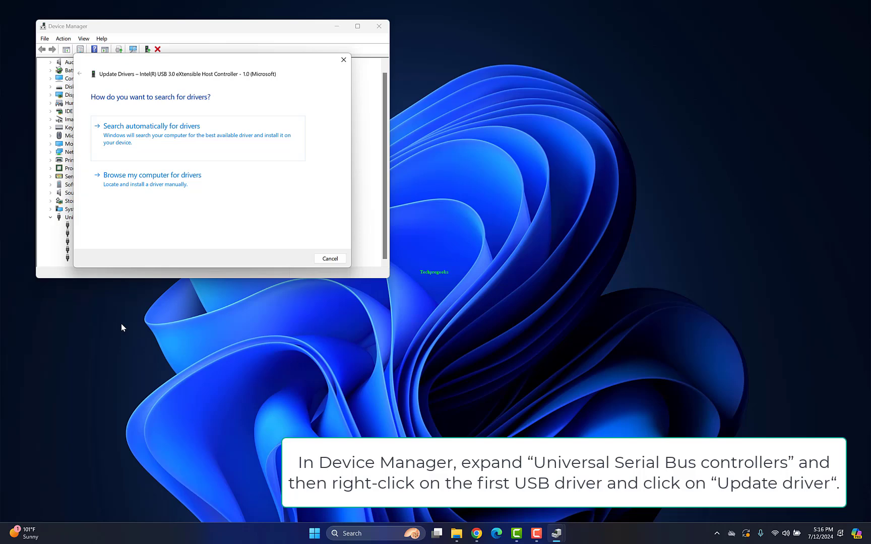
{"action": "left_click", "coordinate": [151, 136]}
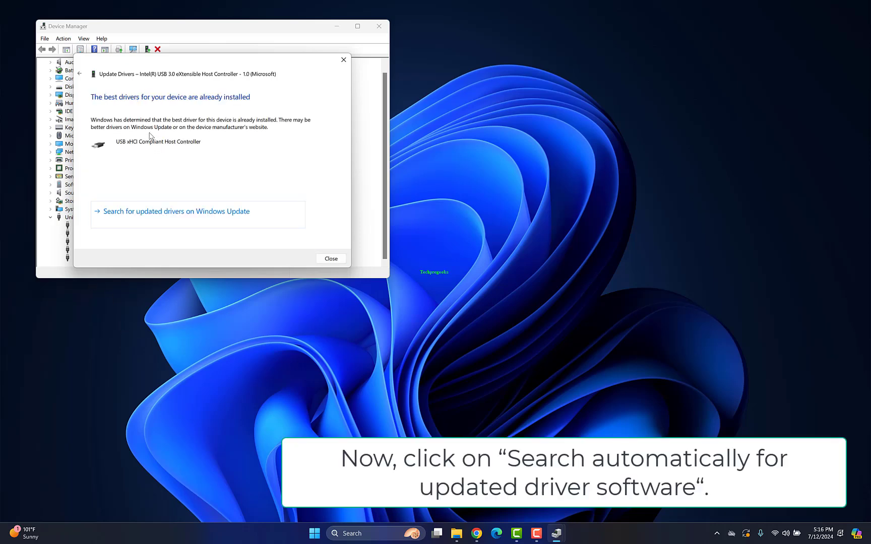
{"action": "left_click", "coordinate": [331, 259]}
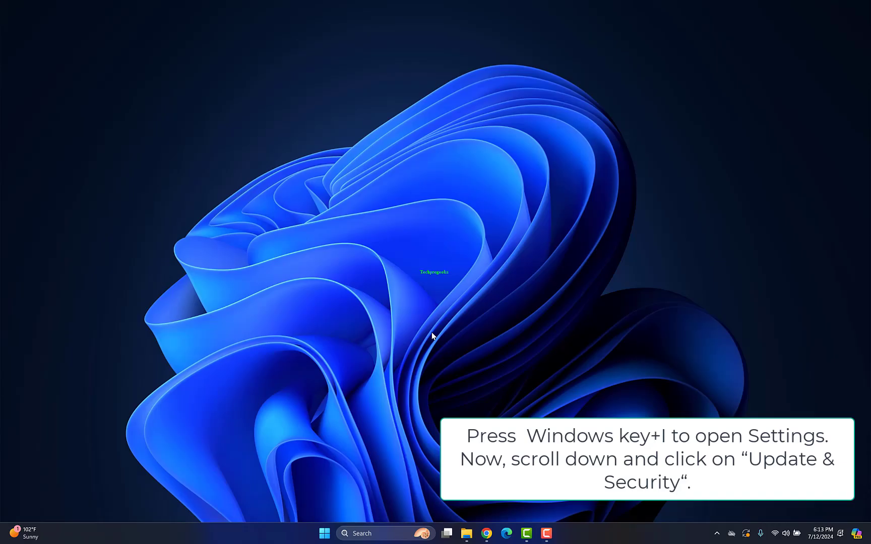
- In Windows Settings, open the Recovery page from the advanced options of Windows Update
{"action": "left_click", "coordinate": [325, 535]}
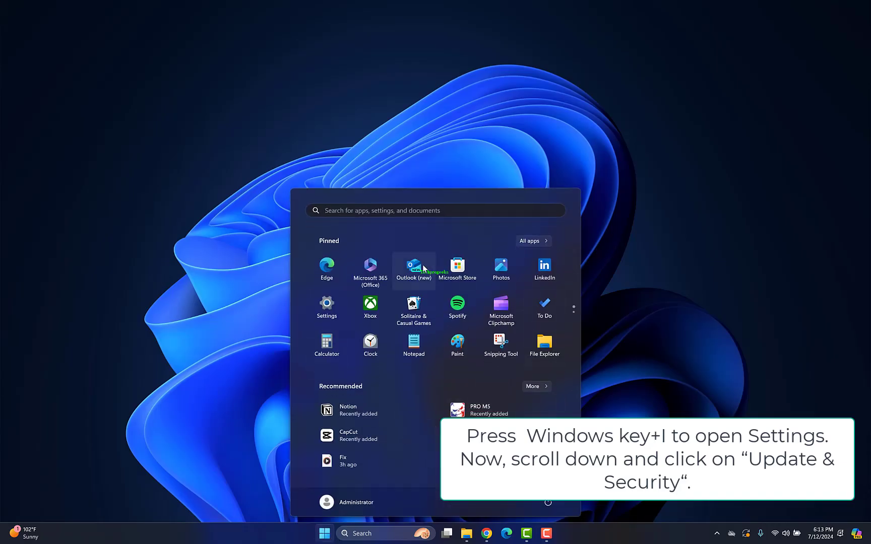
{"action": "left_click", "coordinate": [342, 300]}
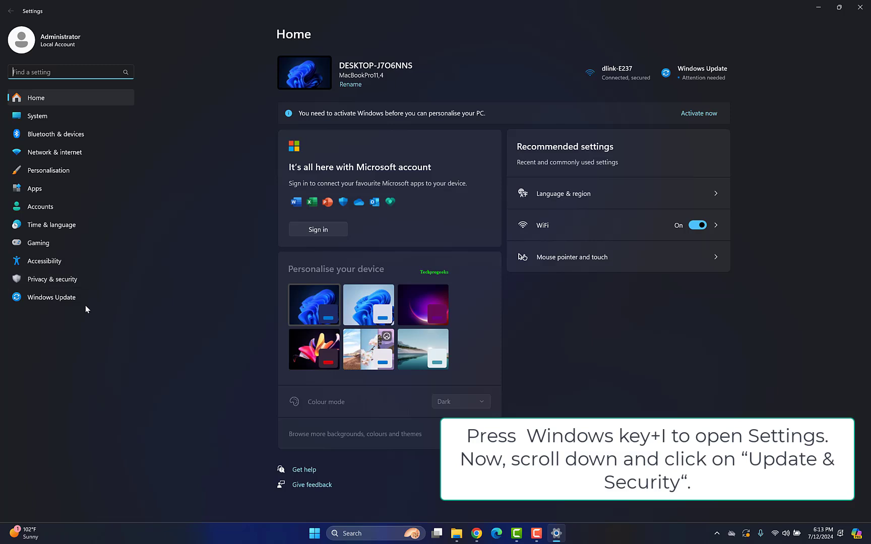
{"action": "left_click", "coordinate": [66, 301]}
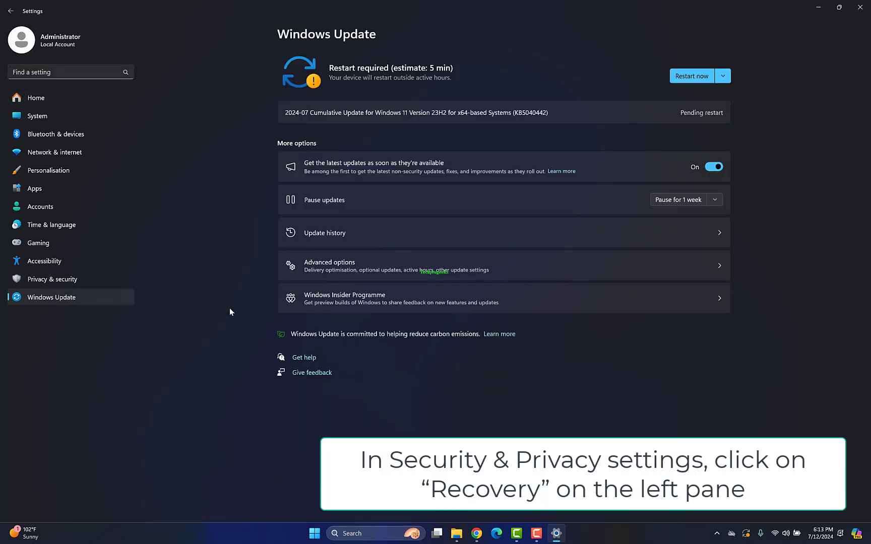
{"action": "left_click", "coordinate": [348, 268]}
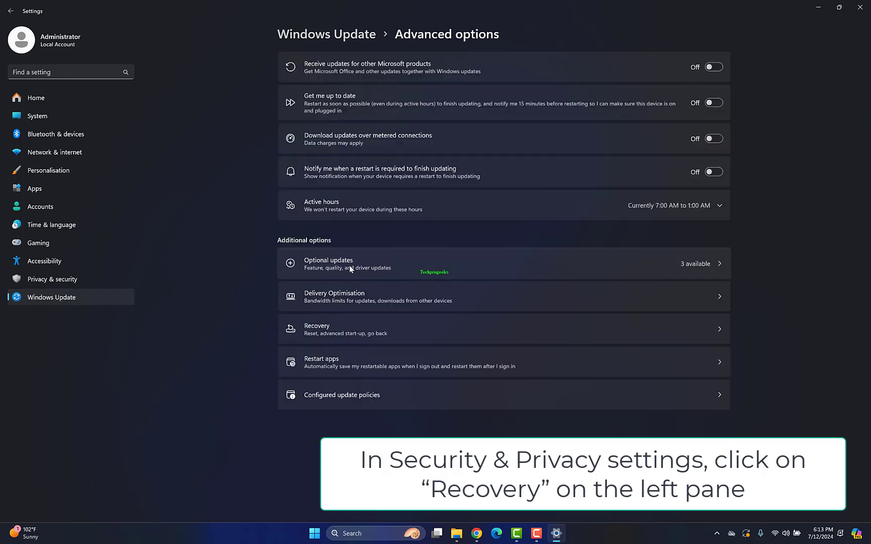
{"action": "left_click", "coordinate": [343, 328]}
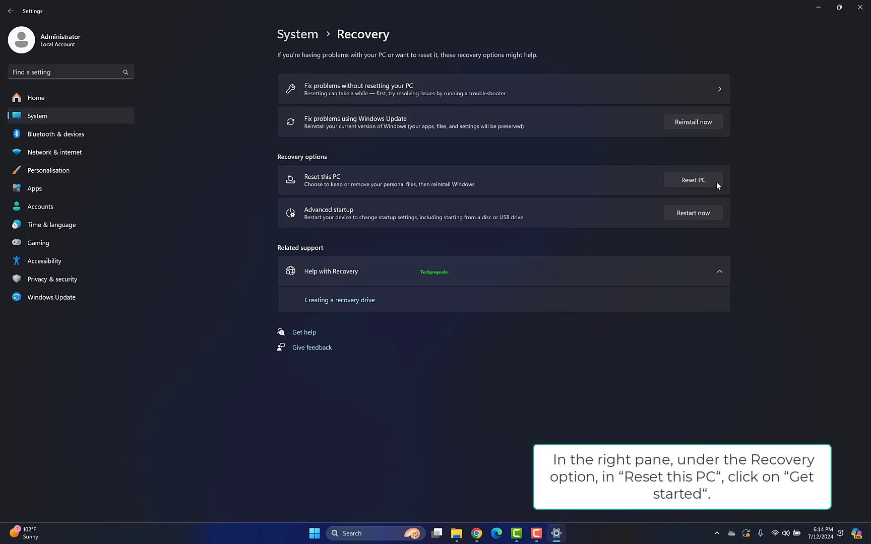